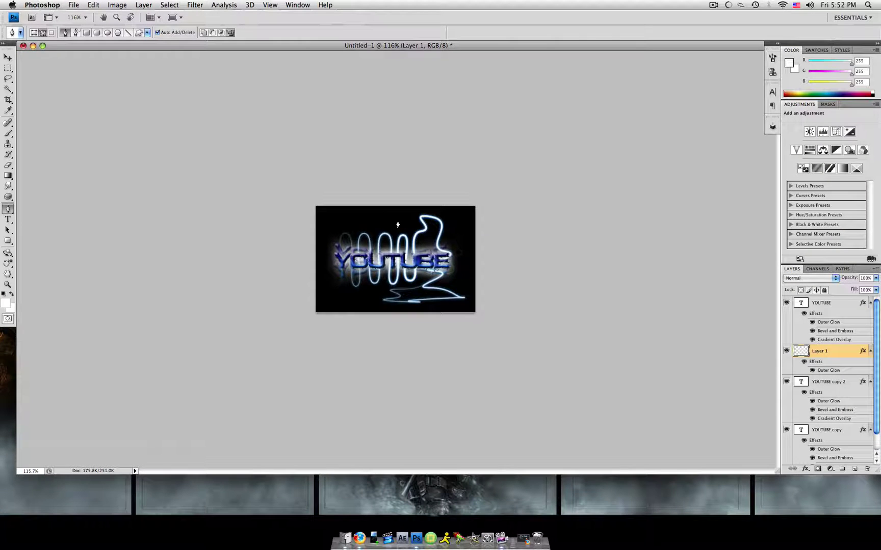
Preview the finished YOUTUBE sample artwork by zooming in, out, and back to 100%.
key("super+equal")
key("super+equal")
key("super+equal")
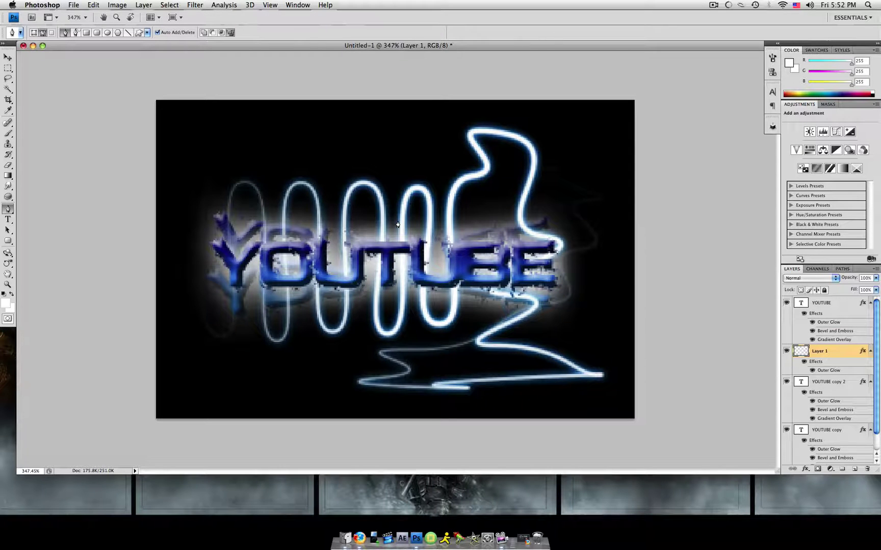
key("super+minus")
key("super+minus")
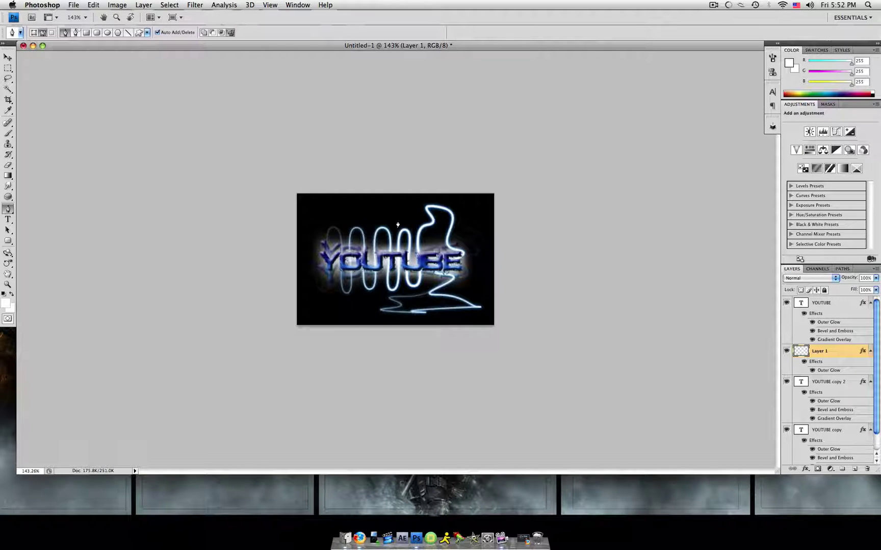
key("super+minus")
key("super+minus")
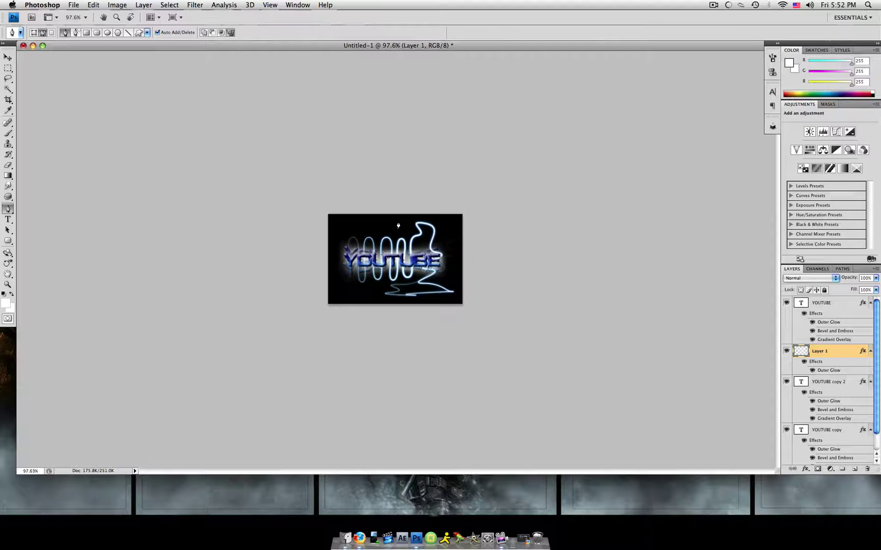
key("super+plus")
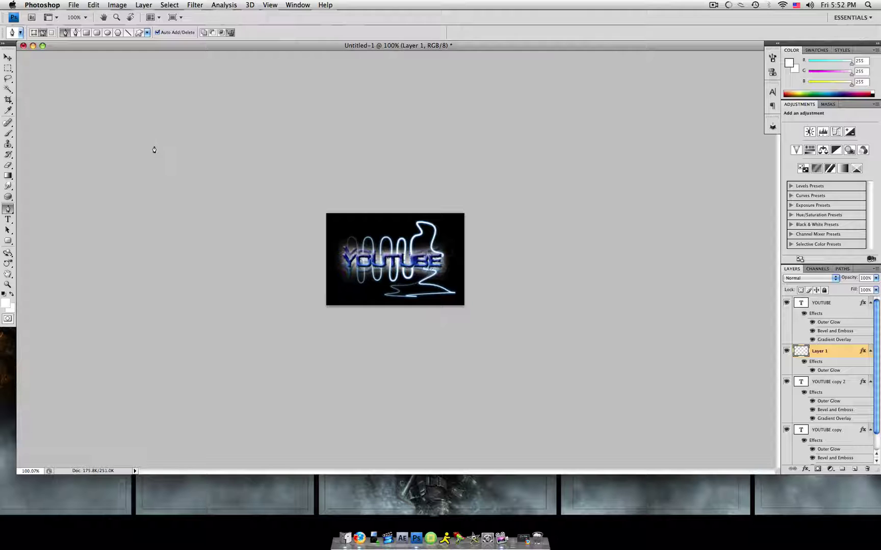
Close the finished sample without saving and select the Move tool.
left_click(23, 45)
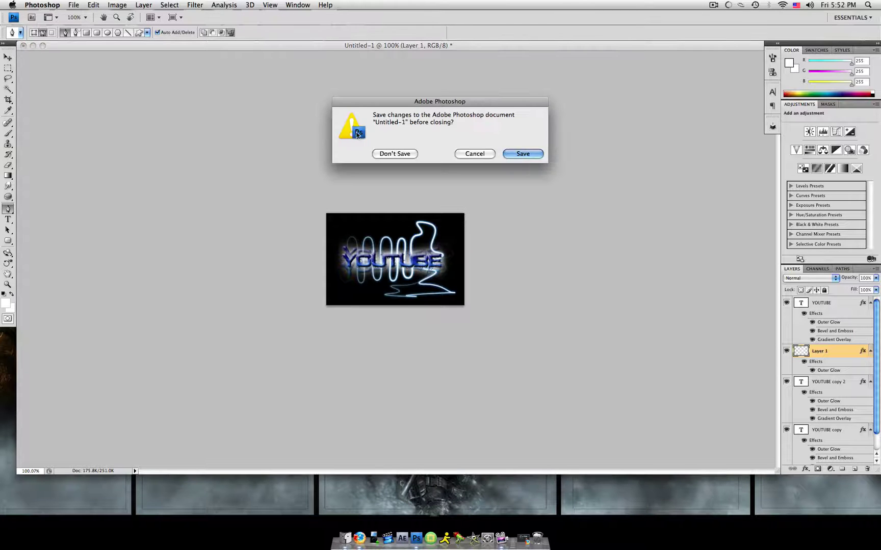
left_click(395, 153)
left_click(7, 57)
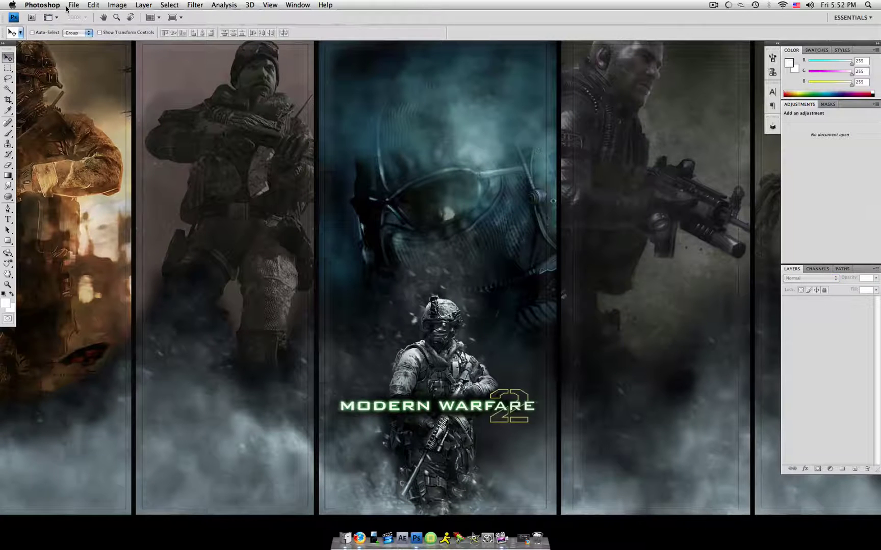
Create a new 300 × 200 pixel document at 100 pixels/inch resolution.
left_click(73, 4)
left_click(81, 15)
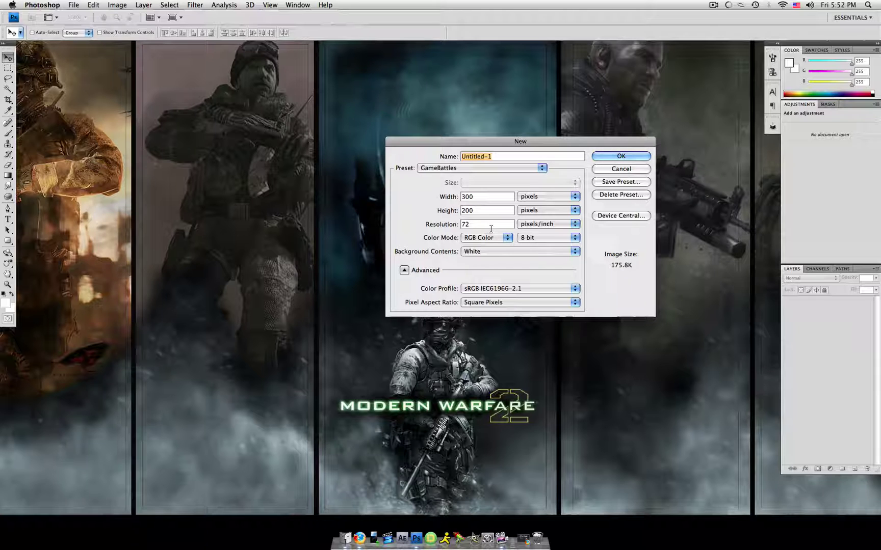
key("Tab")
key("Tab")
key("Tab")
type("100")
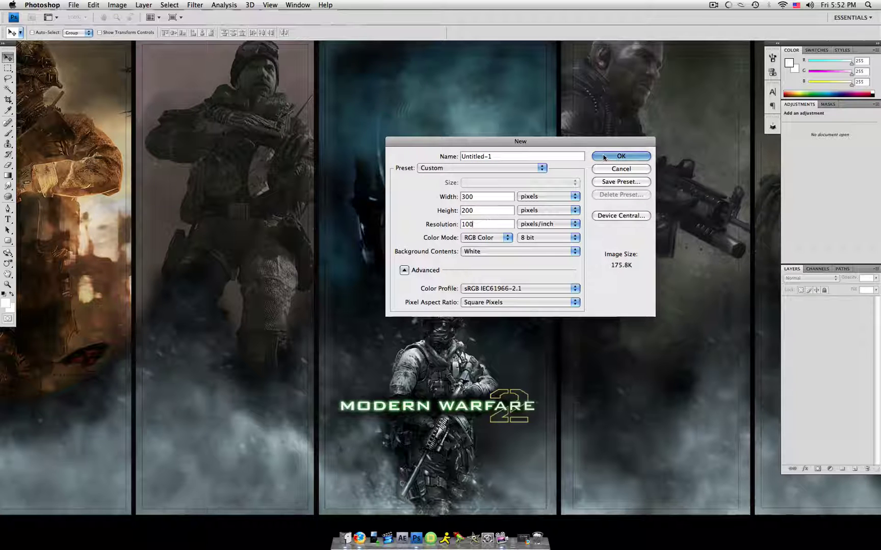
key("Return")
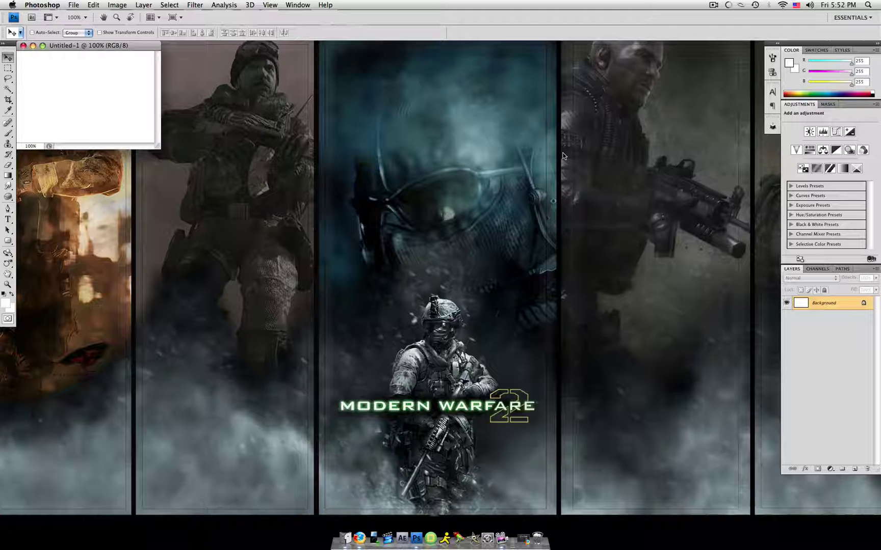
Enlarge the document window and zoom the blank canvas to fit, then out to 266%.
left_click_drag(161, 149, 759, 387)
key("F10")
left_click(425, 78)
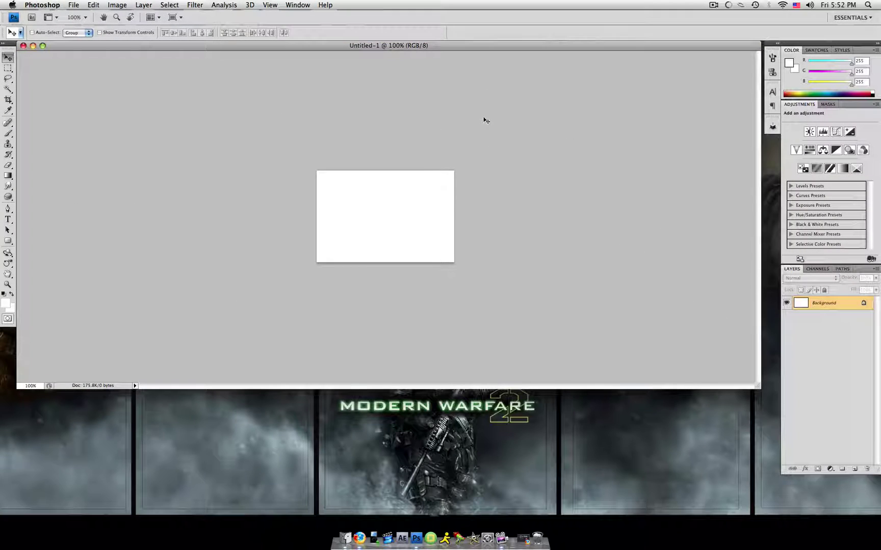
key("super+0")
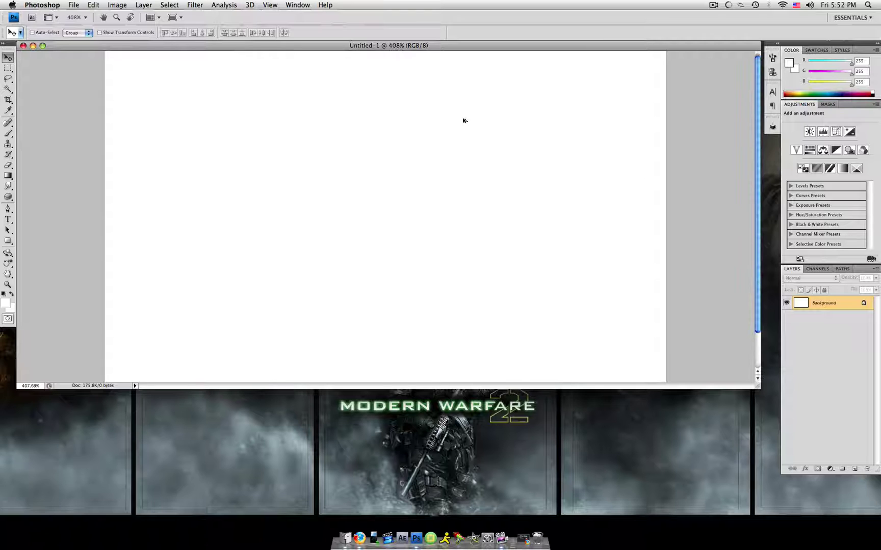
key("super+minus")
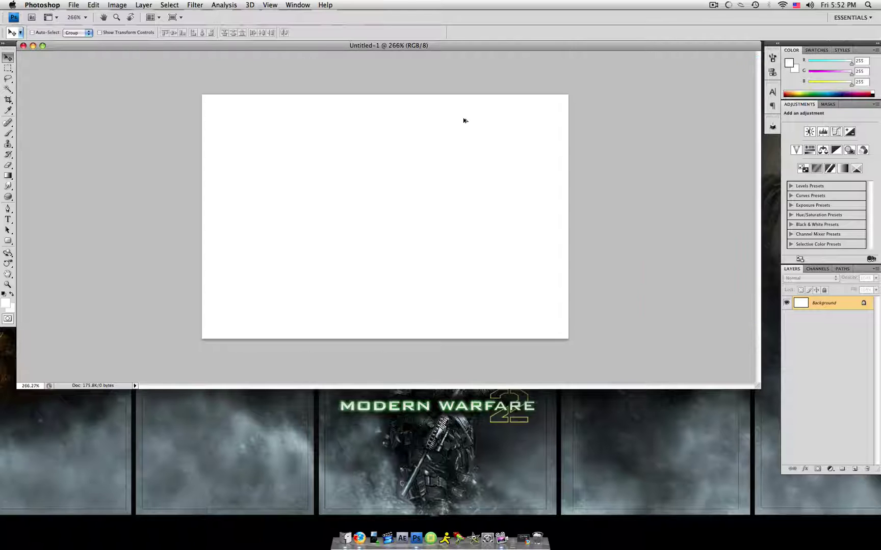
Fill the Background layer with black using the reset foreground colour.
left_click(756, 386)
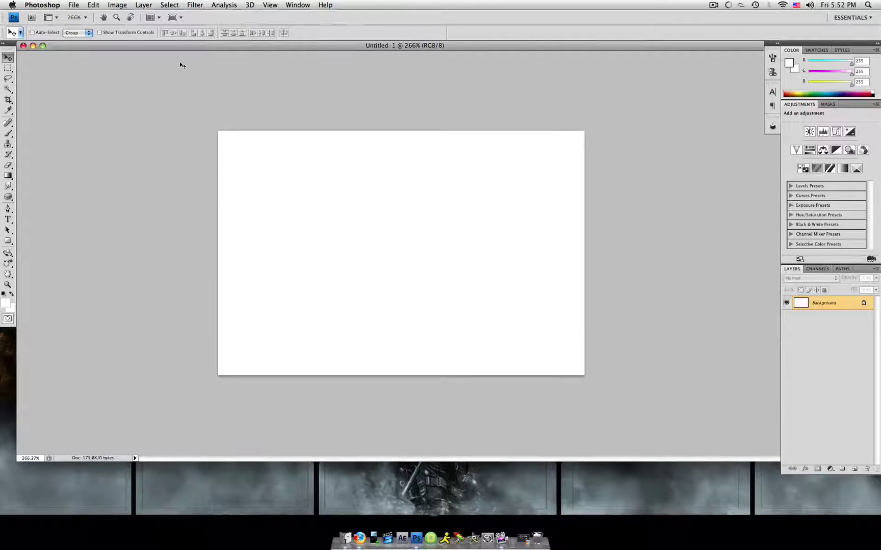
key("d")
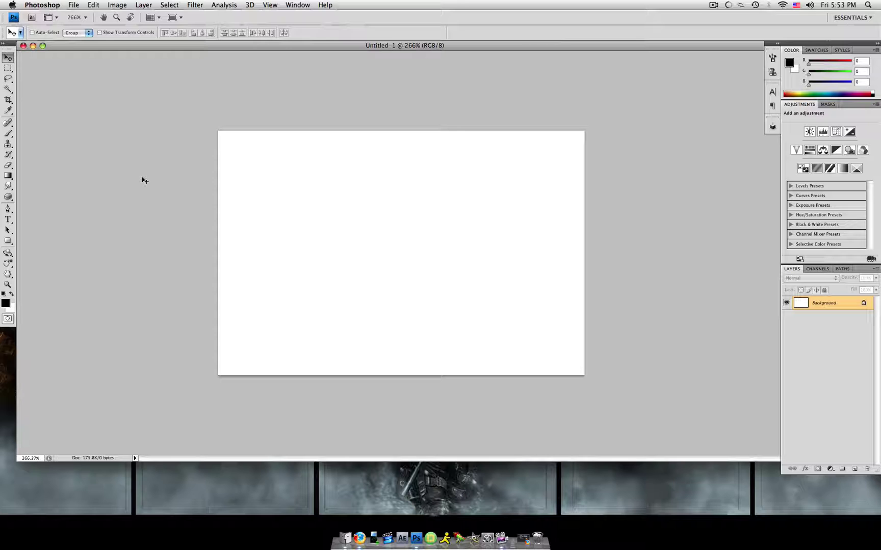
key("shift+BackSpace")
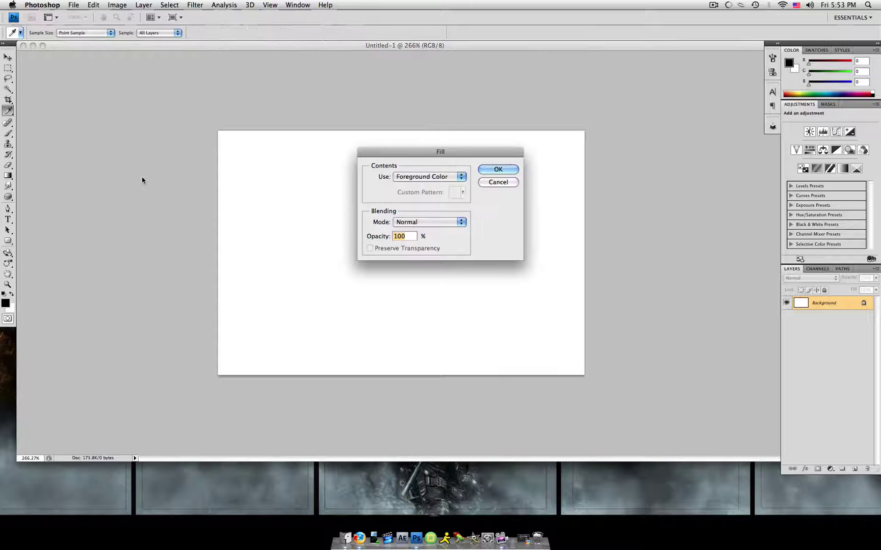
left_click(497, 170)
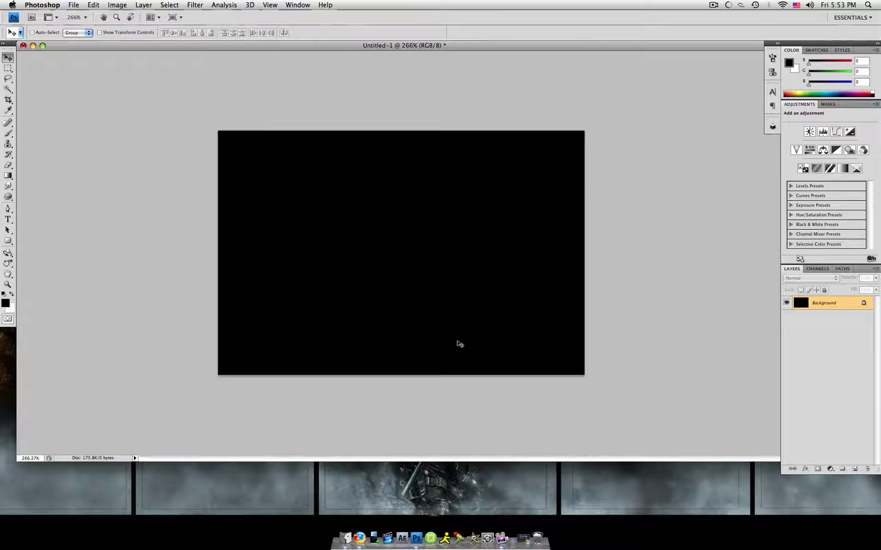
Add a new layer and set the Type tool colour to white (ffffff).
left_click(855, 468)
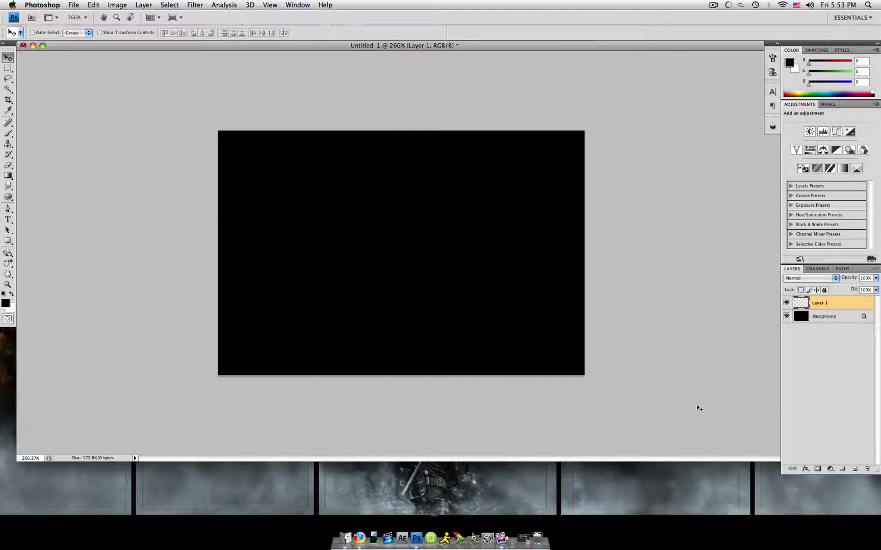
left_click(7, 220)
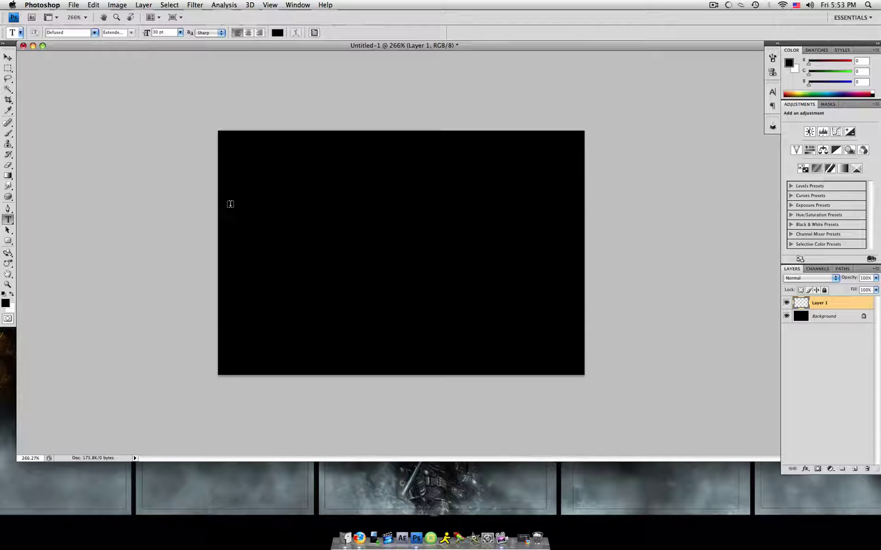
left_click(278, 32)
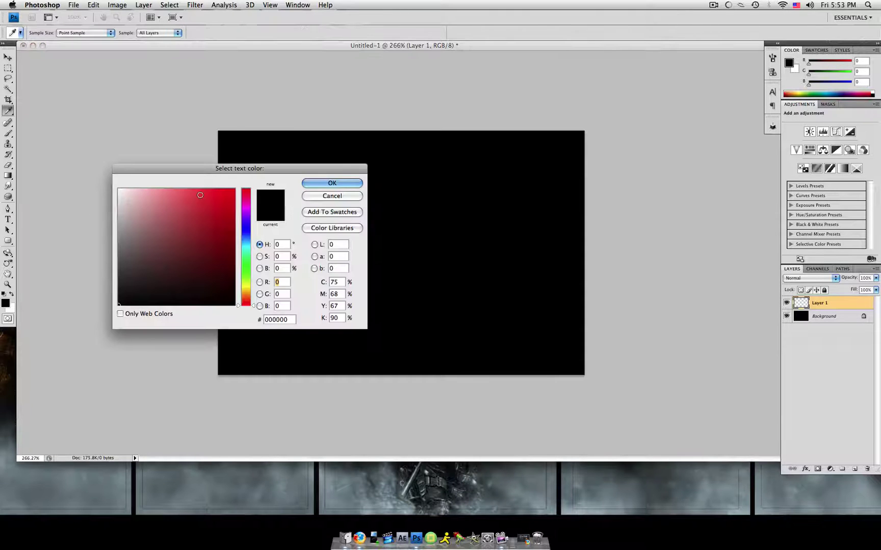
type("ffffff")
left_click(346, 183)
Type YOUTUBE in a text box and move it to the canvas centre.
left_click_drag(234, 177, 577, 291)
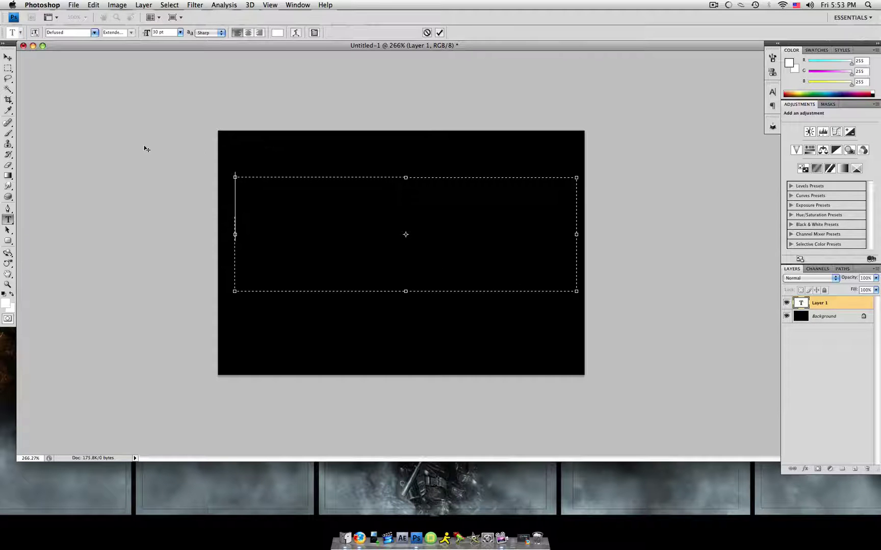
type("YP")
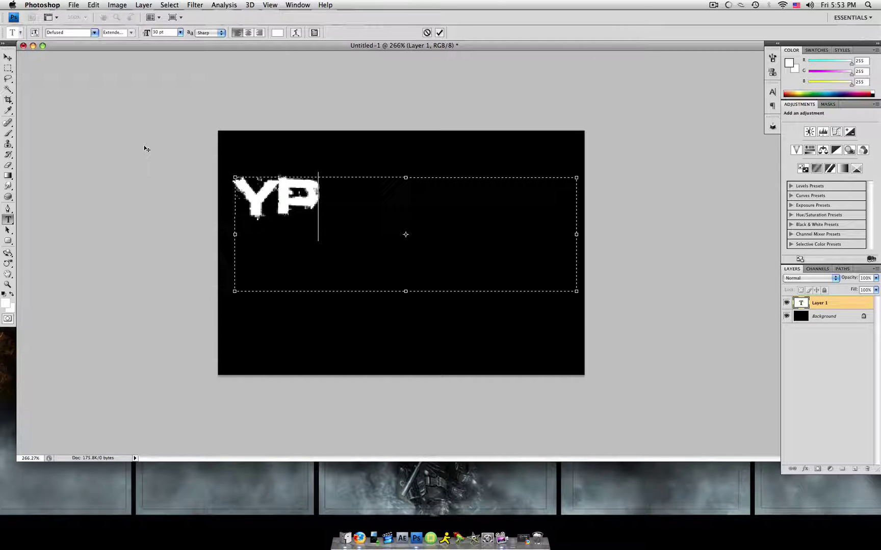
key("BackSpace")
type("OUTUBE")
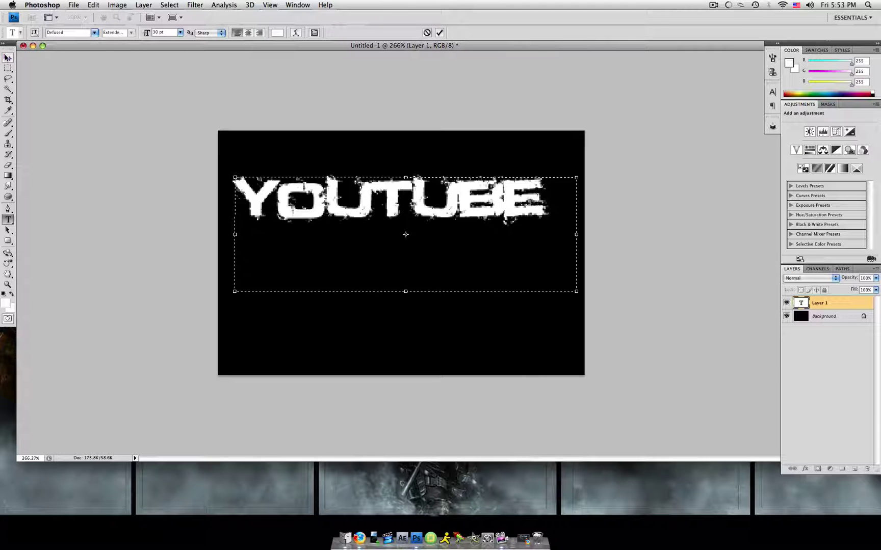
left_click(7, 57)
left_click_drag(410, 209, 416, 265)
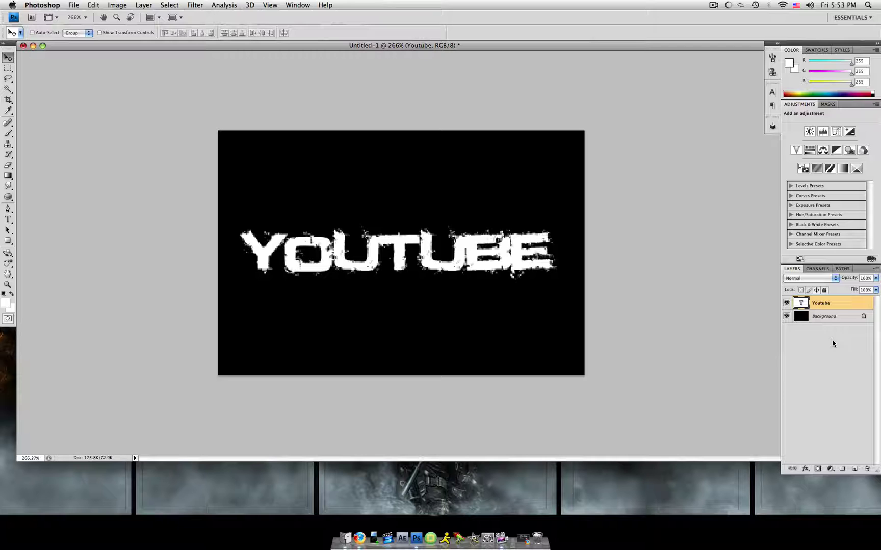
Enable Outer Glow on the Youtube layer with a white glow colour.
double_click(845, 303)
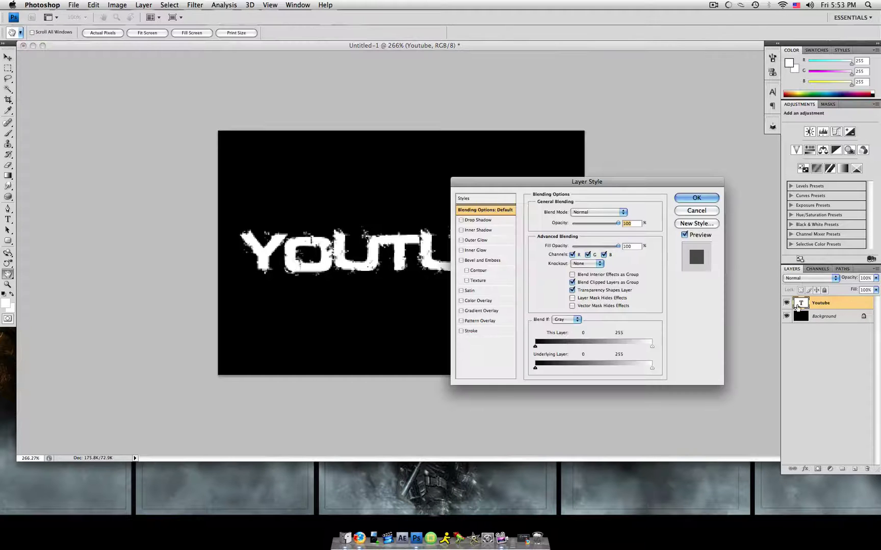
left_click(460, 240)
left_click(498, 240)
left_click(553, 244)
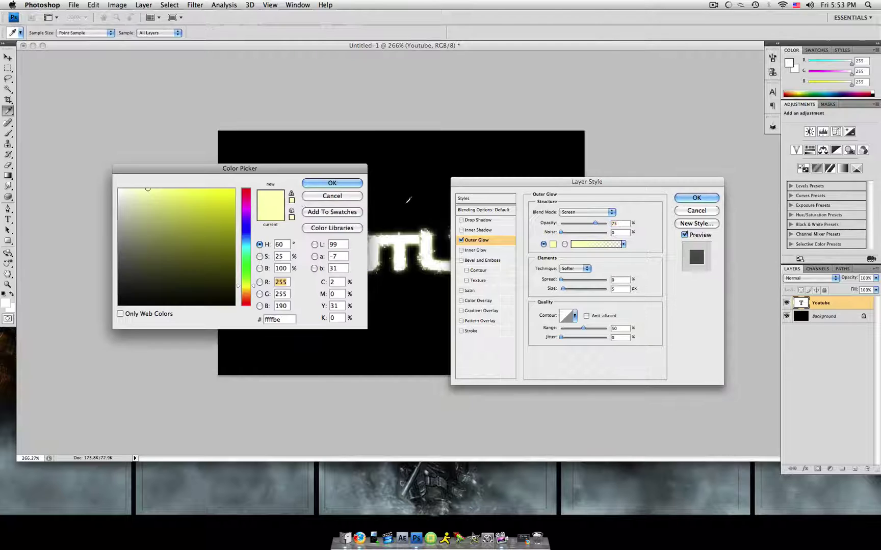
left_click(332, 182)
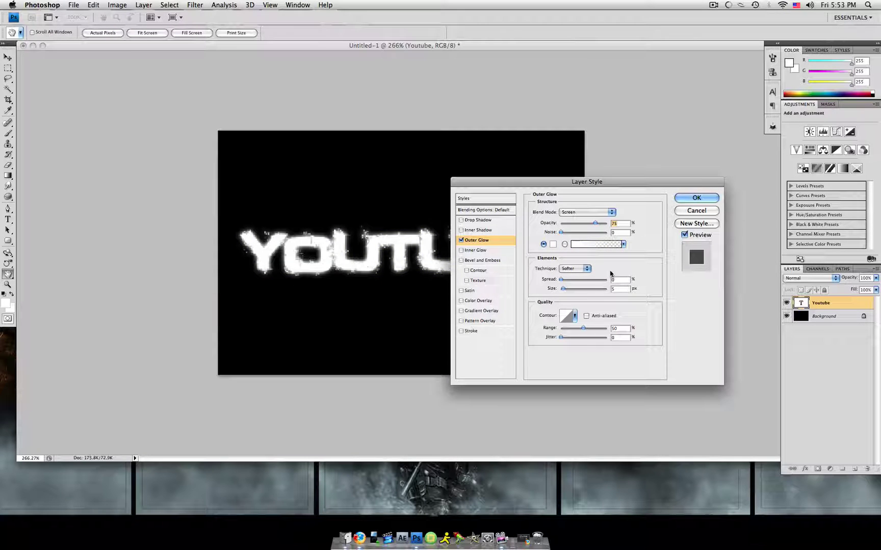
Set the glow spread to 5, size to 18 px and range to 8%, then apply.
double_click(613, 280)
type("5")
left_click(620, 289)
type("18")
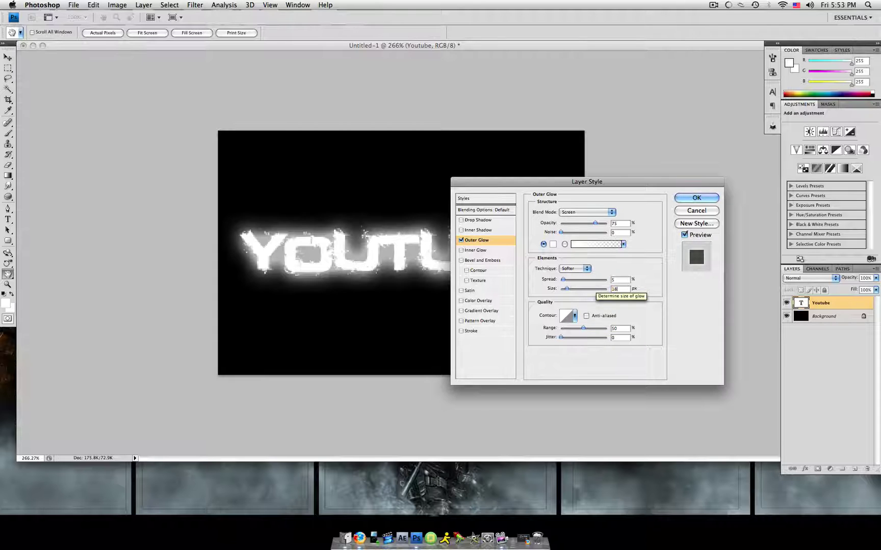
double_click(621, 327)
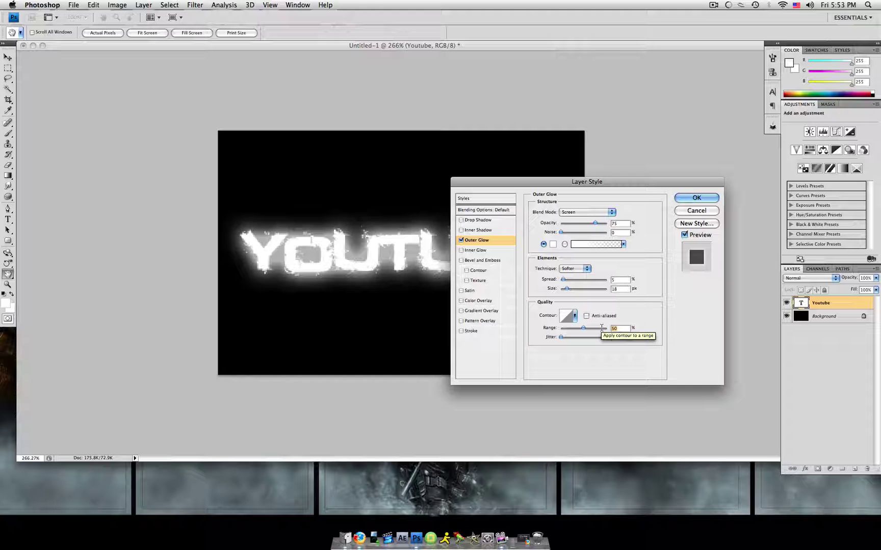
type("8")
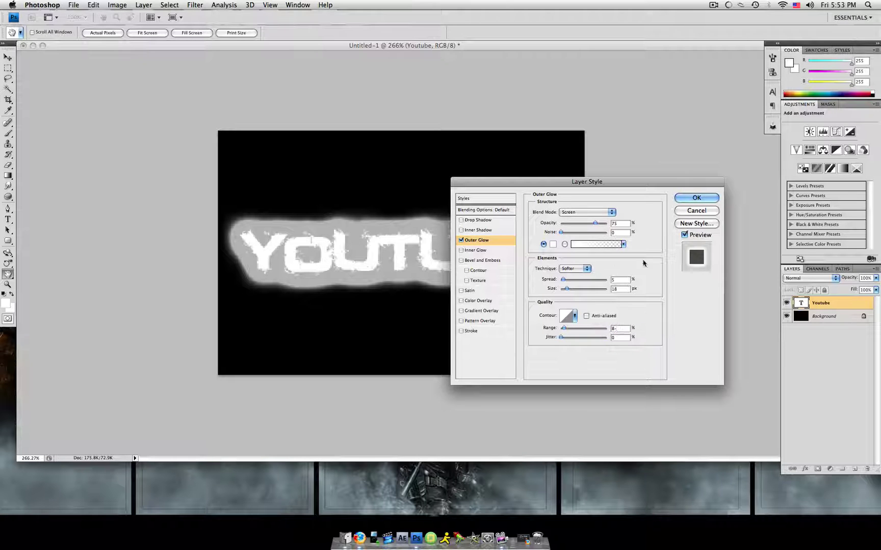
left_click(619, 280)
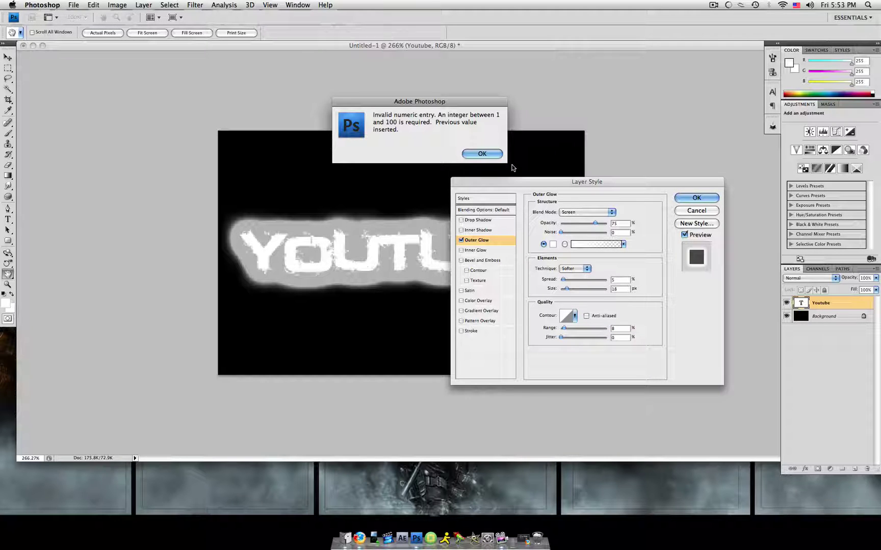
left_click(475, 151)
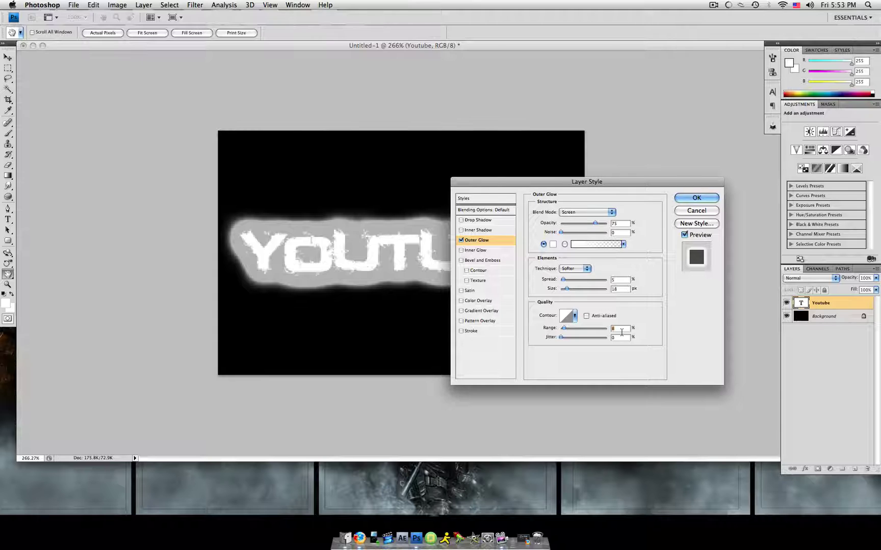
type("0")
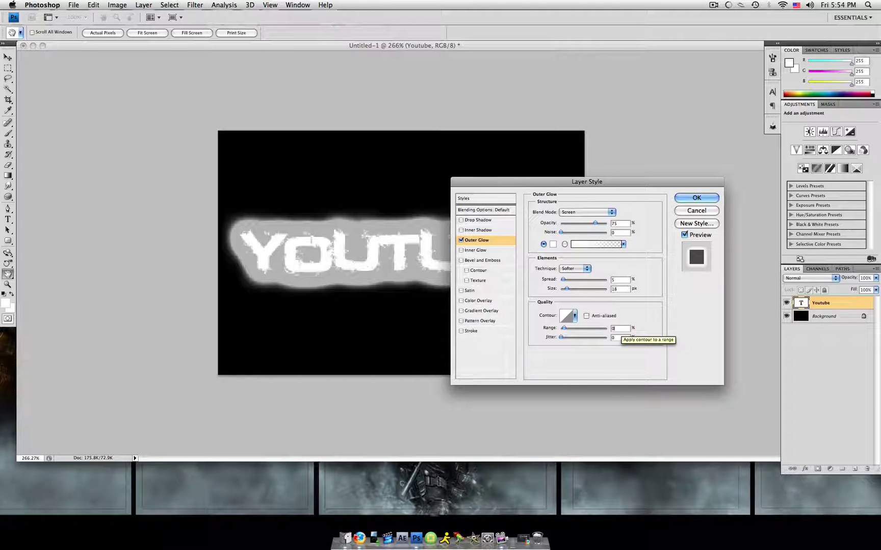
key("BackSpace")
type("8")
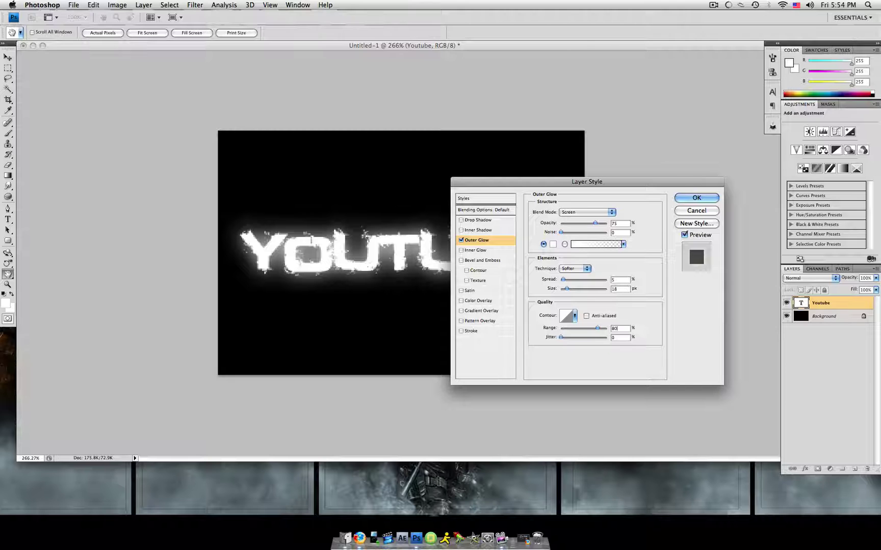
left_click(689, 198)
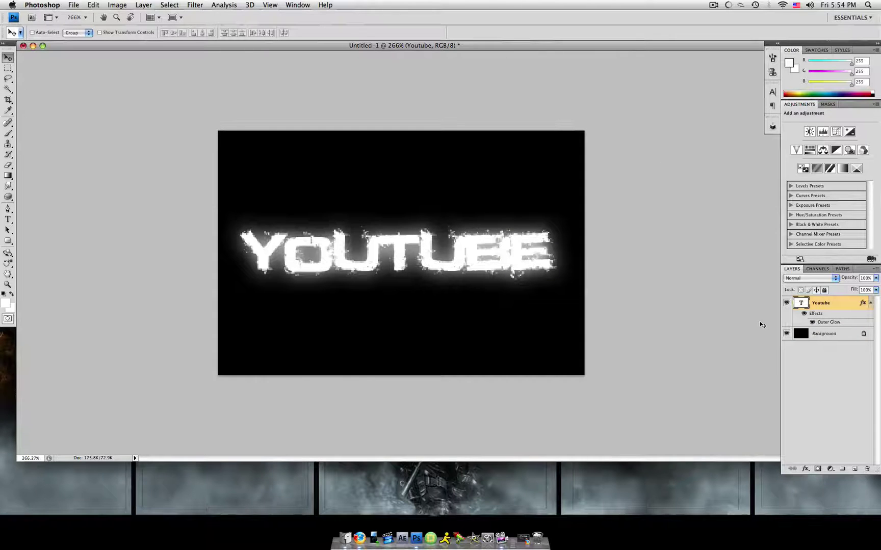
Add Bevel and Emboss with Contour to the Youtube layer.
double_click(838, 310)
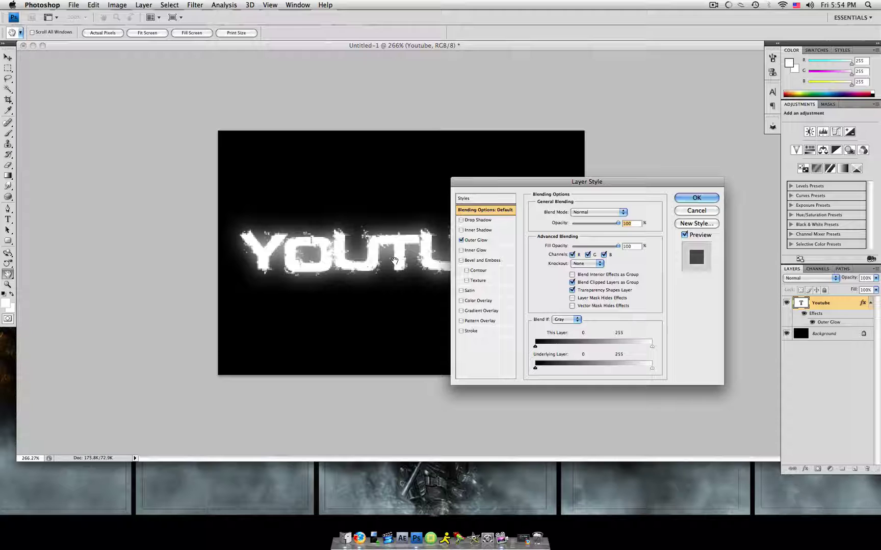
left_click(461, 261)
left_click(467, 270)
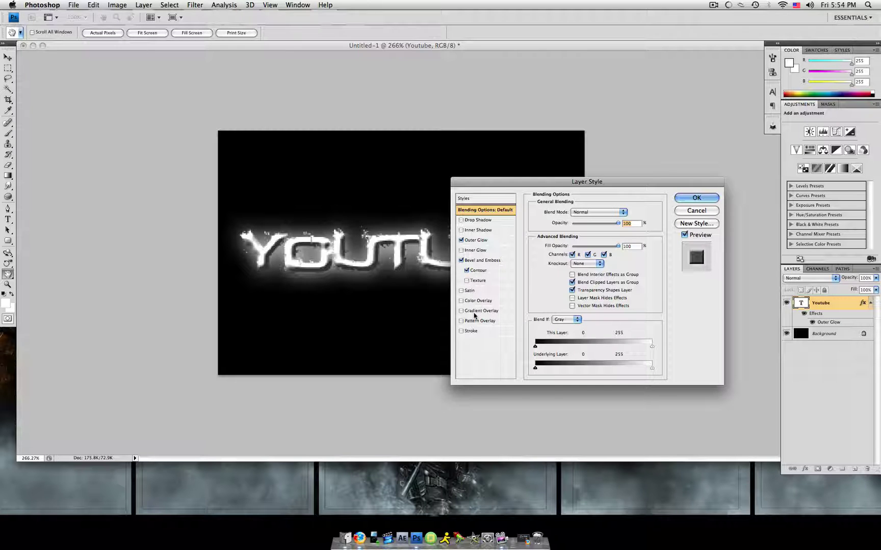
mouse_move(507, 183)
left_mouse_down()
mouse_move(660, 326)
mouse_move(447, 175)
mouse_move(512, 191)
left_mouse_up()
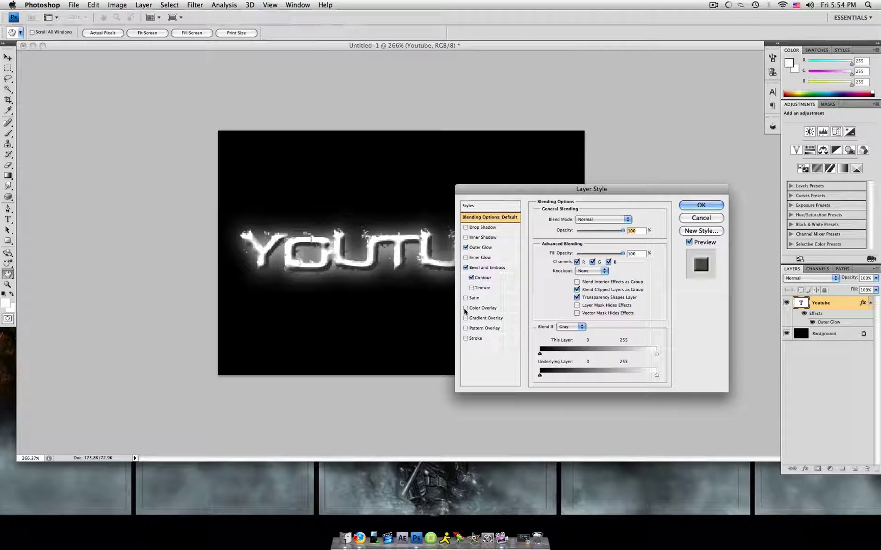
Enable Gradient Overlay and try several preset gradients, ending on Spectrum.
left_click(465, 318)
left_click(481, 318)
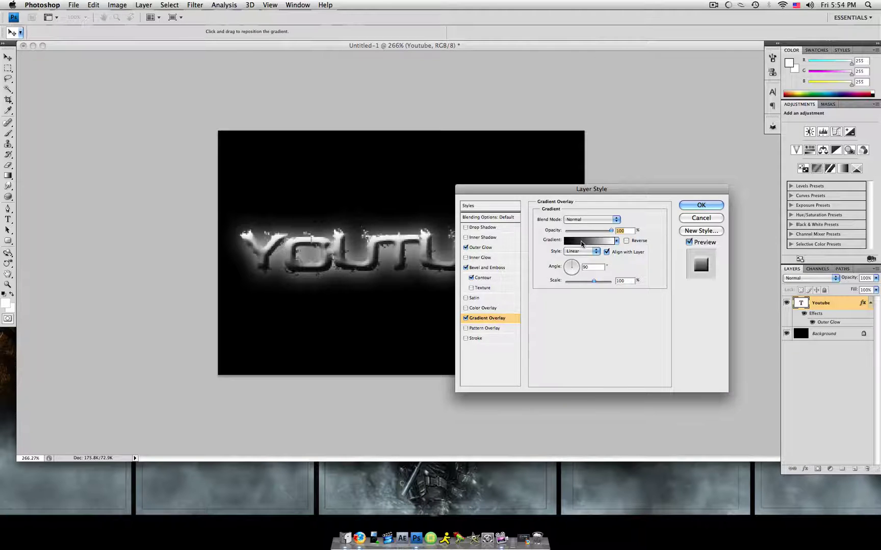
left_click(583, 239)
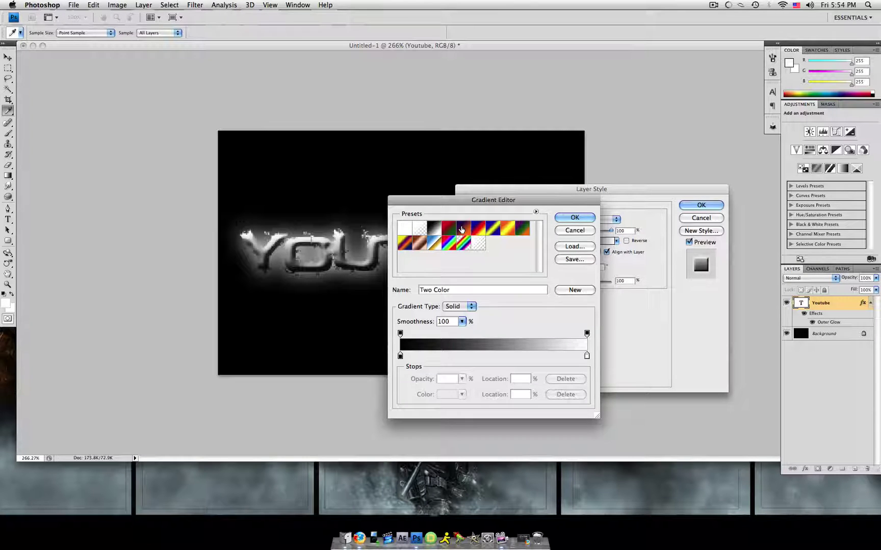
left_click(463, 229)
left_click(443, 229)
left_click(523, 228)
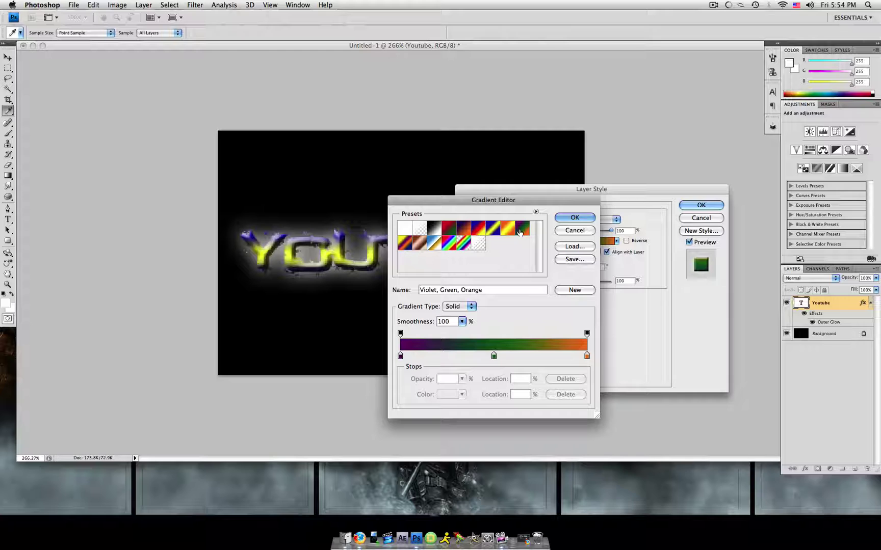
double_click(522, 228)
left_click(552, 204)
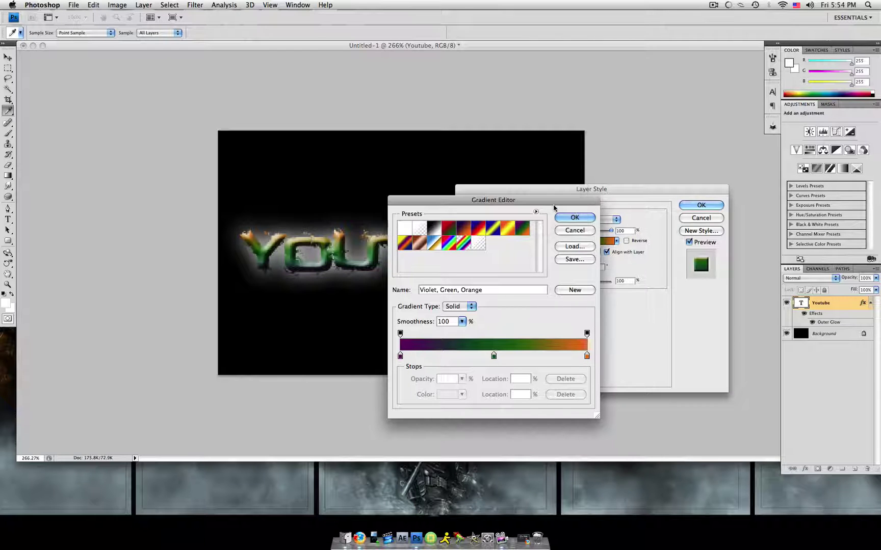
left_click(482, 245)
left_click(462, 244)
left_click(449, 243)
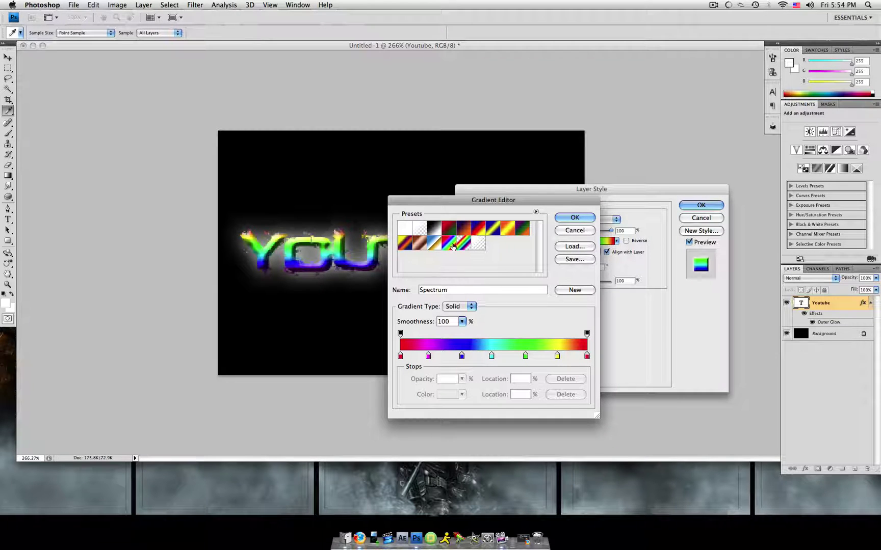
Make the gradient run from dark maroon #480000 to red #ff0000 and apply all layer effects.
left_click(406, 228)
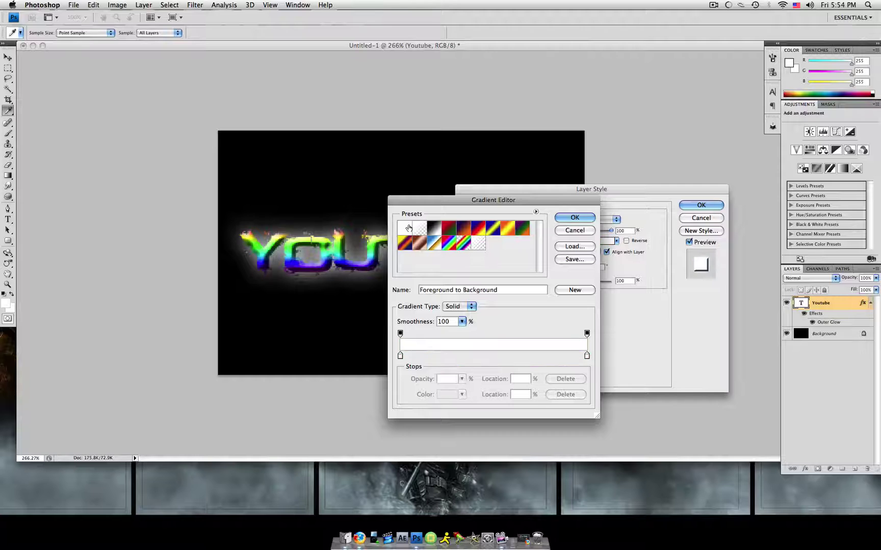
left_click(400, 355)
double_click(401, 355)
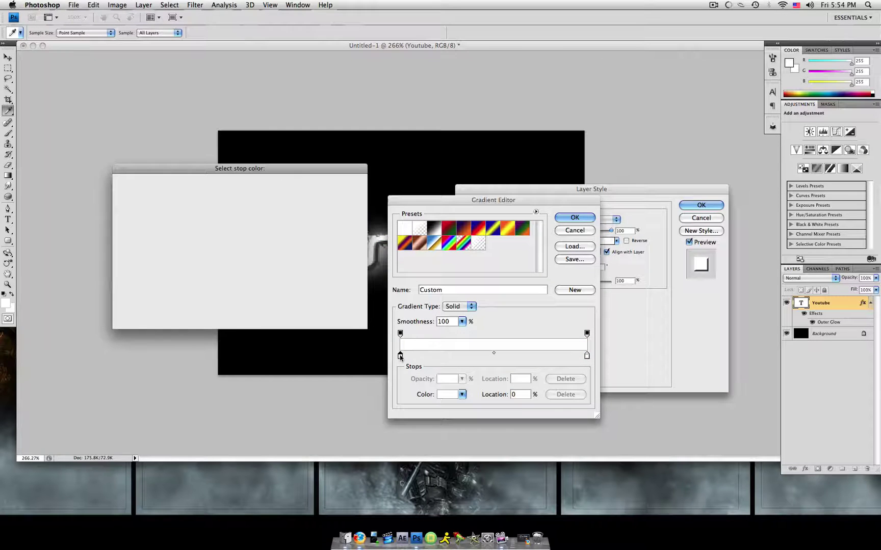
left_click(219, 276)
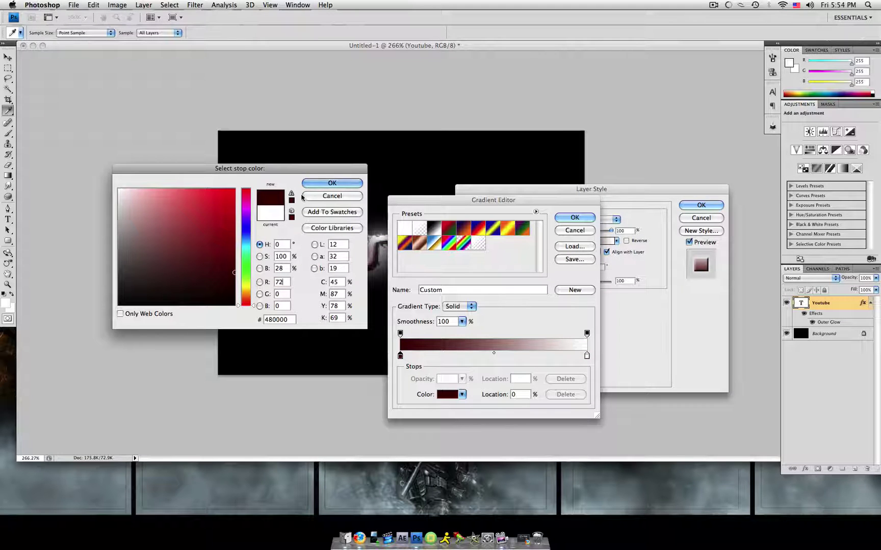
key("Return")
double_click(586, 355)
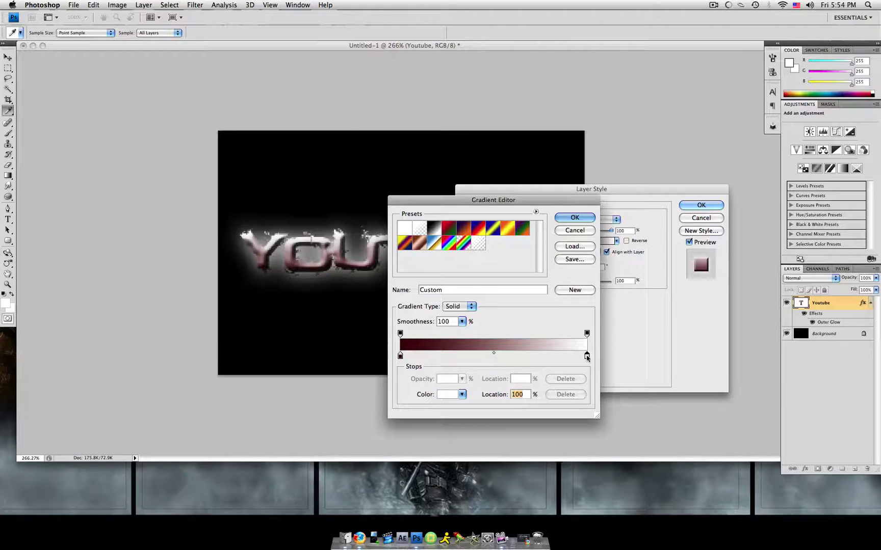
left_click_drag(218, 198, 251, 191)
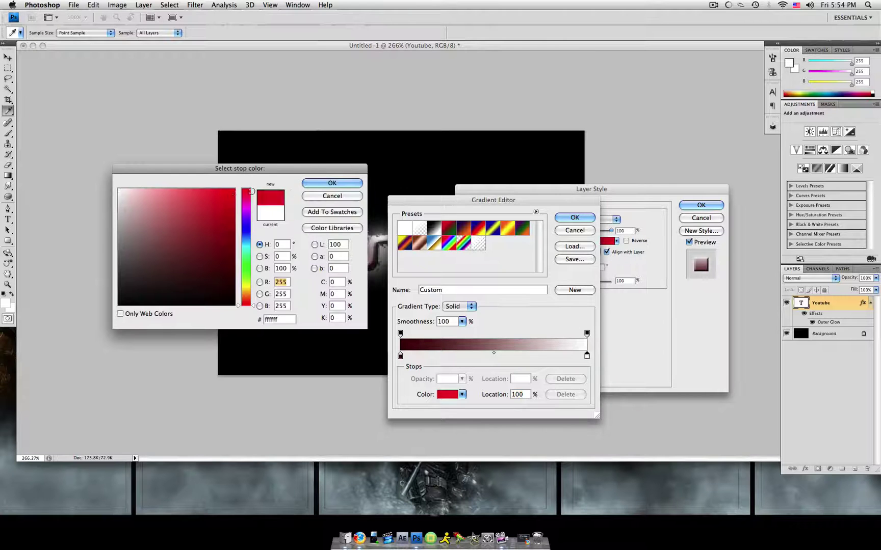
left_click(315, 185)
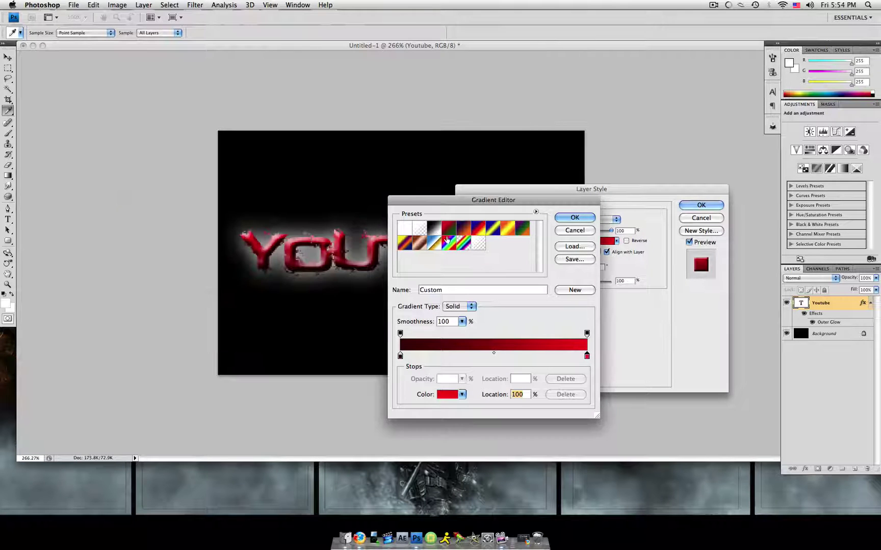
left_click(572, 218)
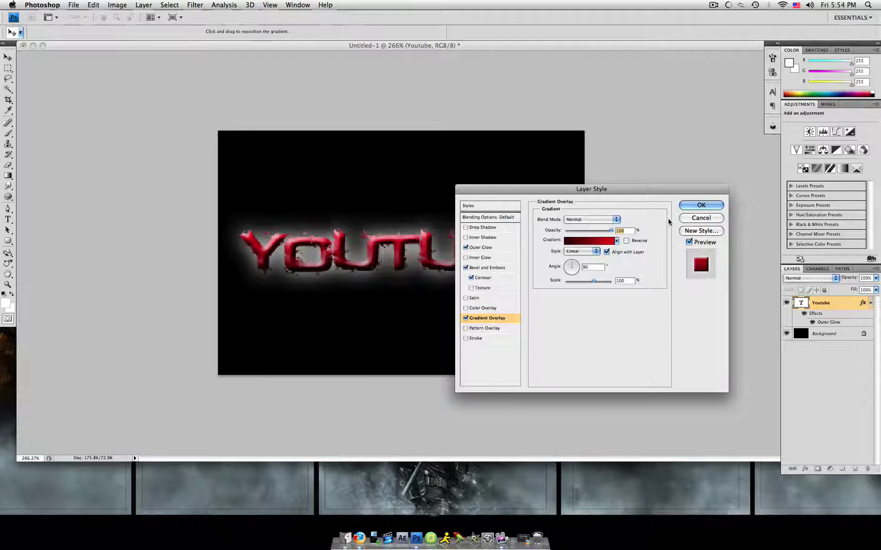
left_click(701, 206)
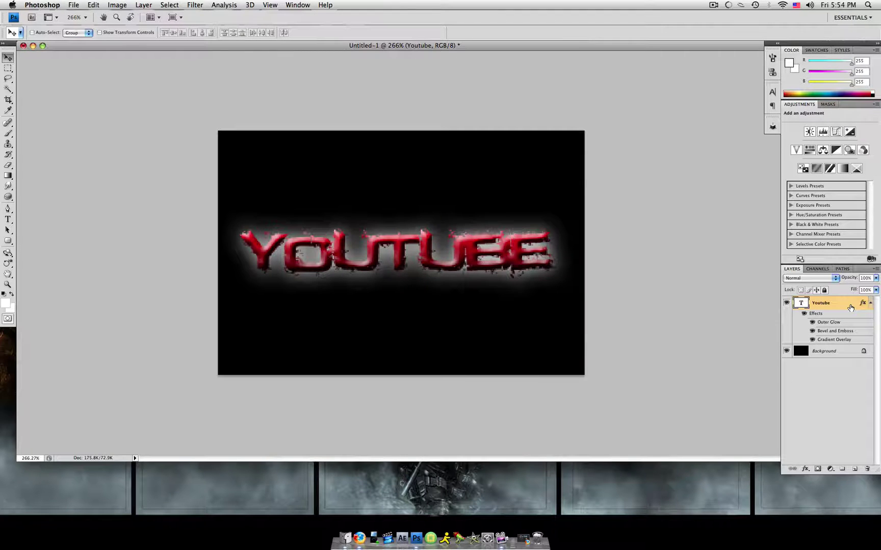
Duplicate the Youtube layer and rotate the copy about 7° clockwise, nudged up and left.
key("super+j")
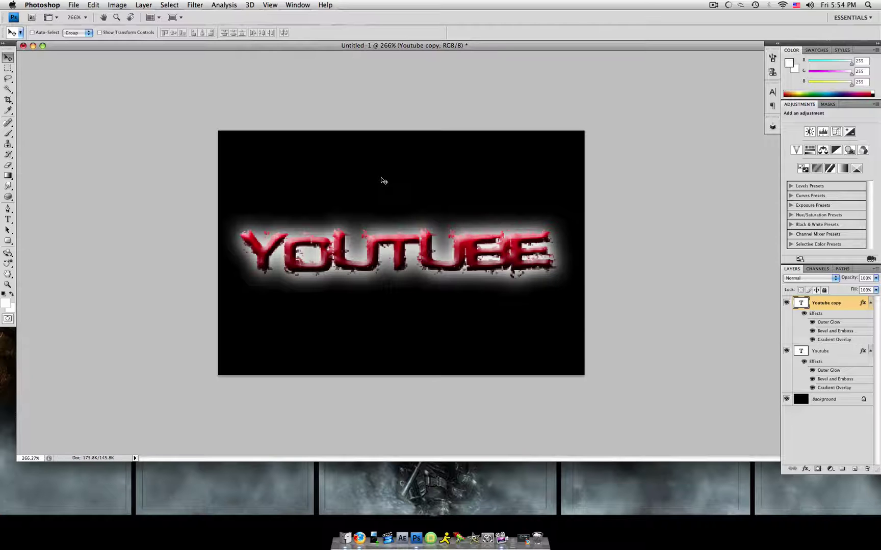
key("super+t")
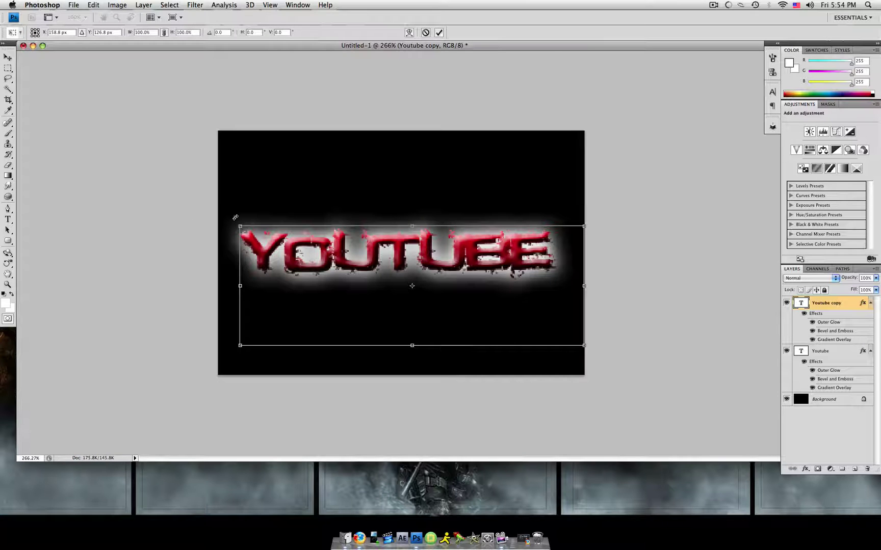
left_click_drag(236, 219, 243, 198)
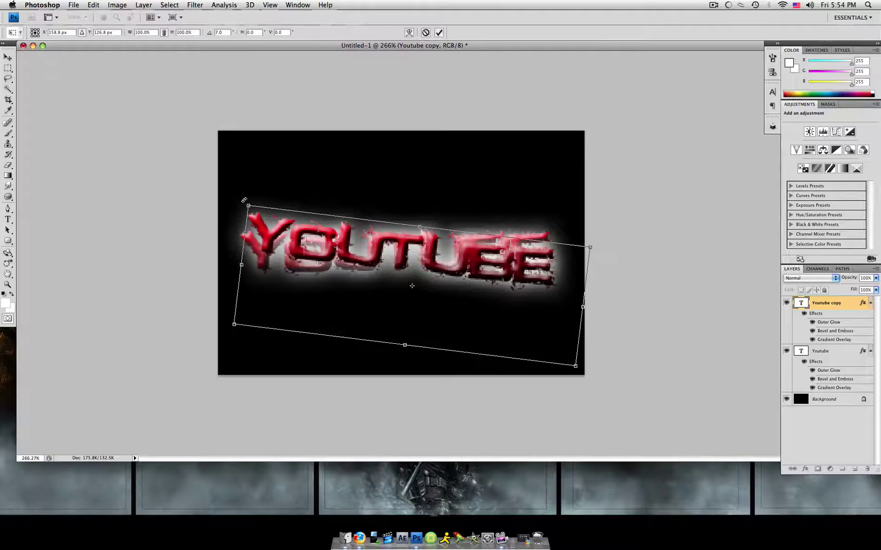
left_click_drag(320, 247, 318, 241)
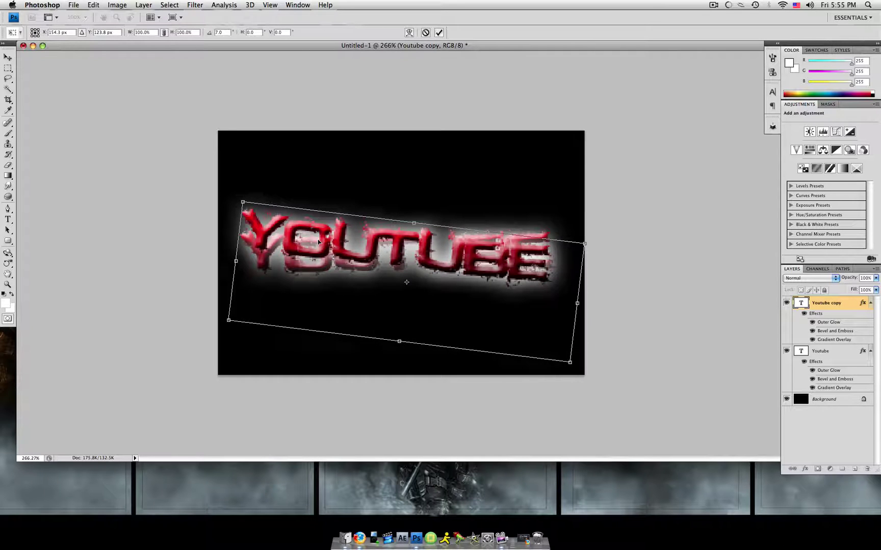
key("Return")
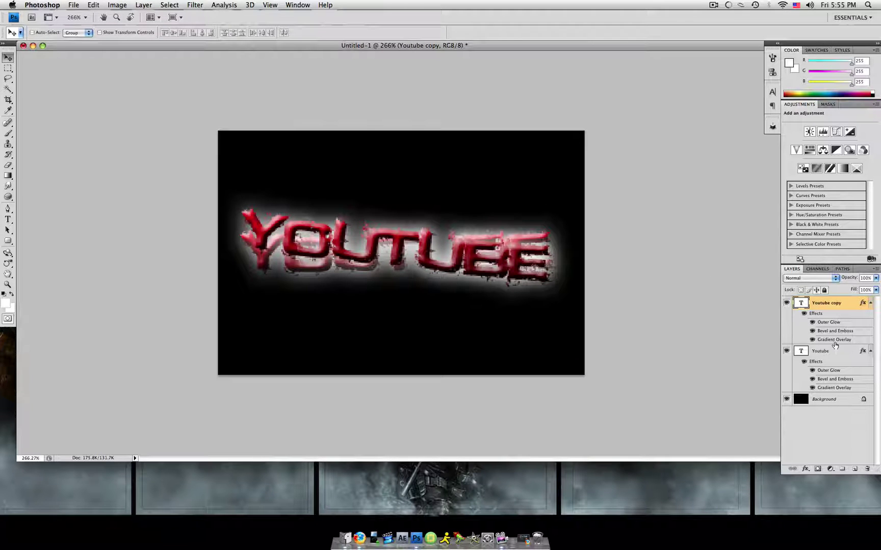
Stack Youtube above its copy and set the Youtube copy layer to 75% opacity.
left_click_drag(833, 353, 843, 301)
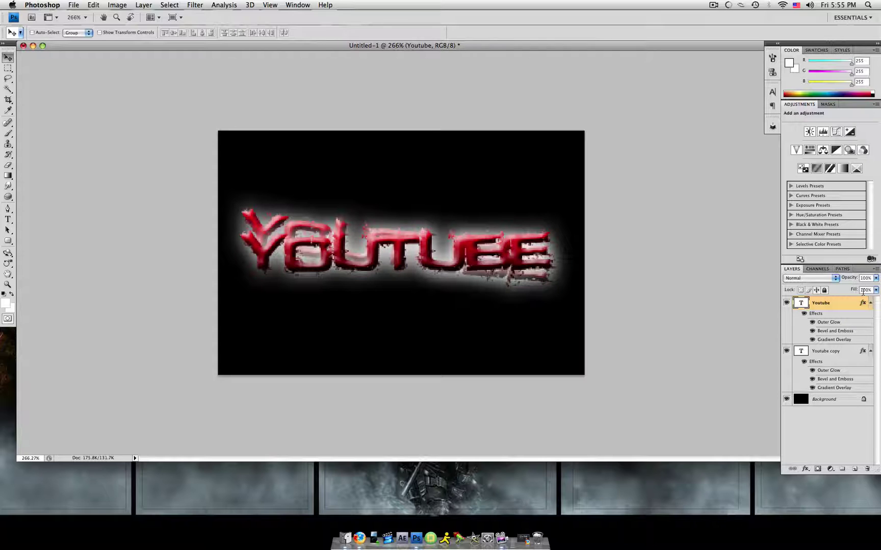
left_click(842, 350)
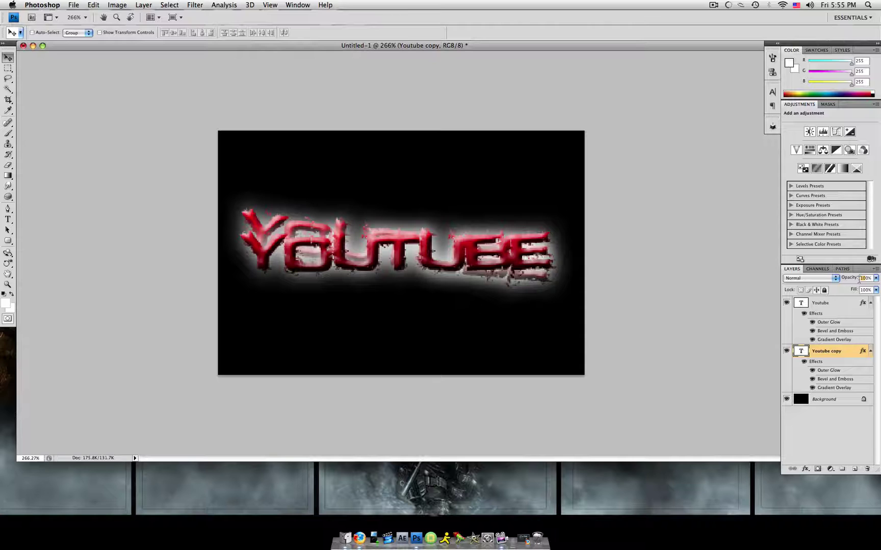
type("0")
key("Return")
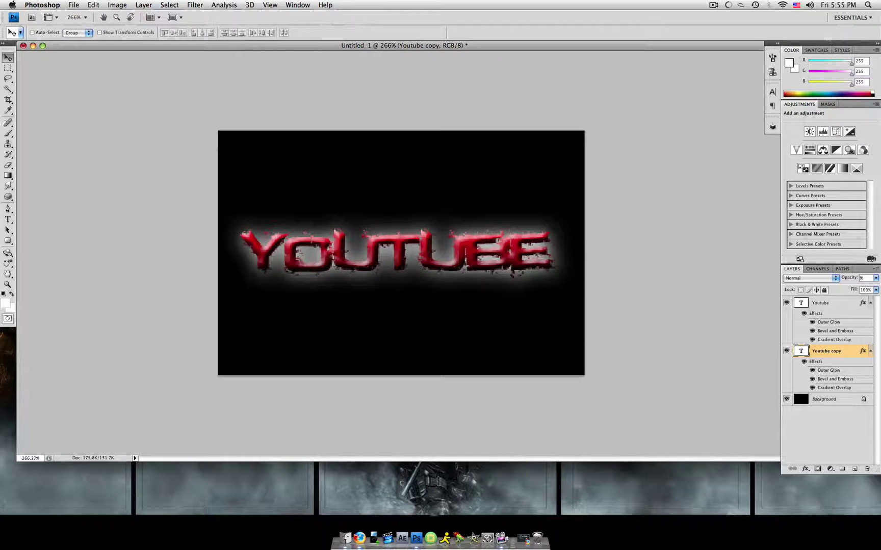
type("75")
key("Return")
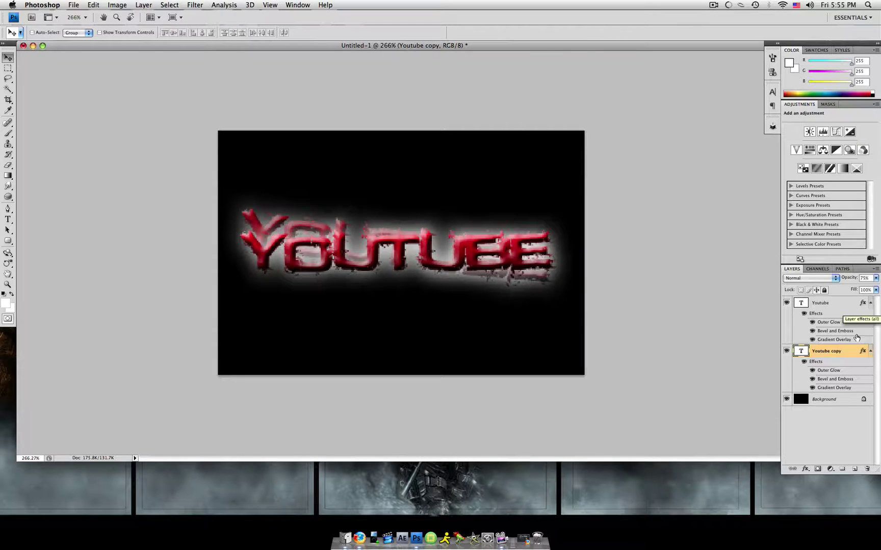
left_click(840, 420)
Duplicate the Youtube layer as Youtube copy 2 and rotate it about -7.5°, nudged slightly right.
left_click(847, 308)
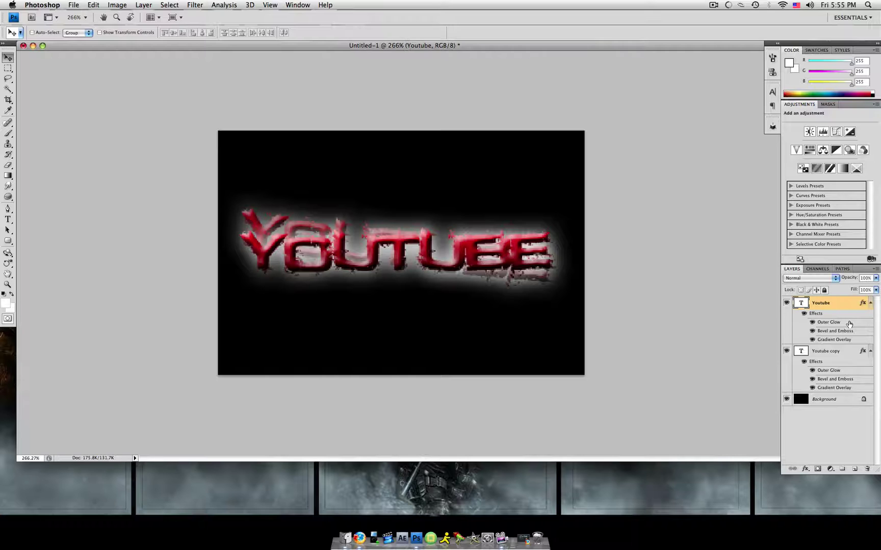
left_click(853, 468)
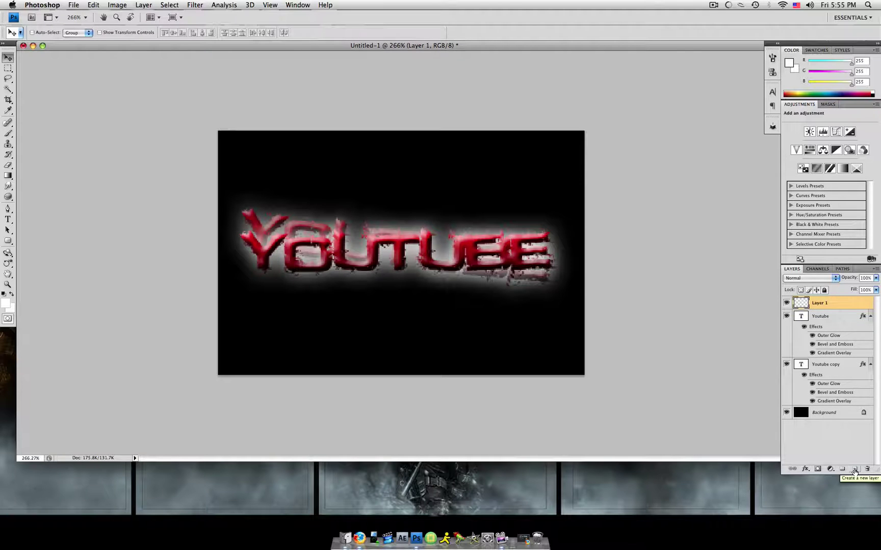
key("super+z")
left_click_drag(845, 304, 854, 470)
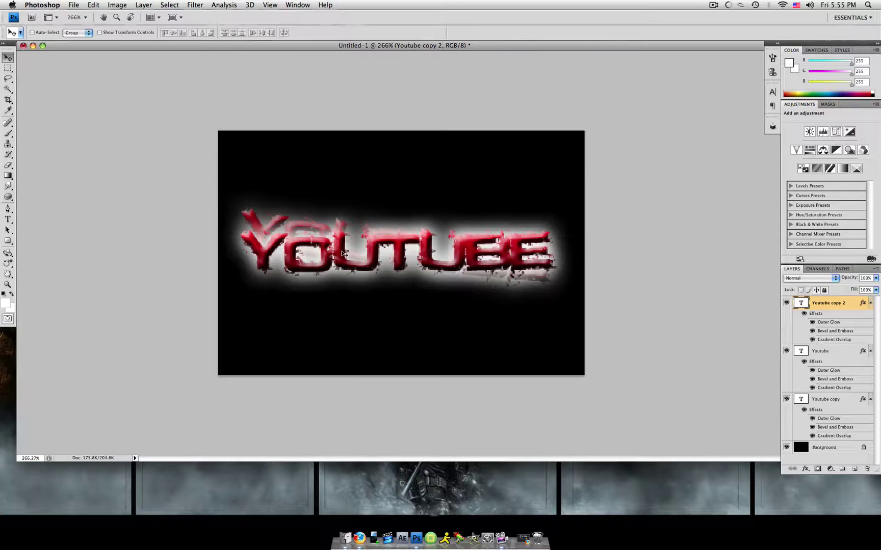
key("super+t")
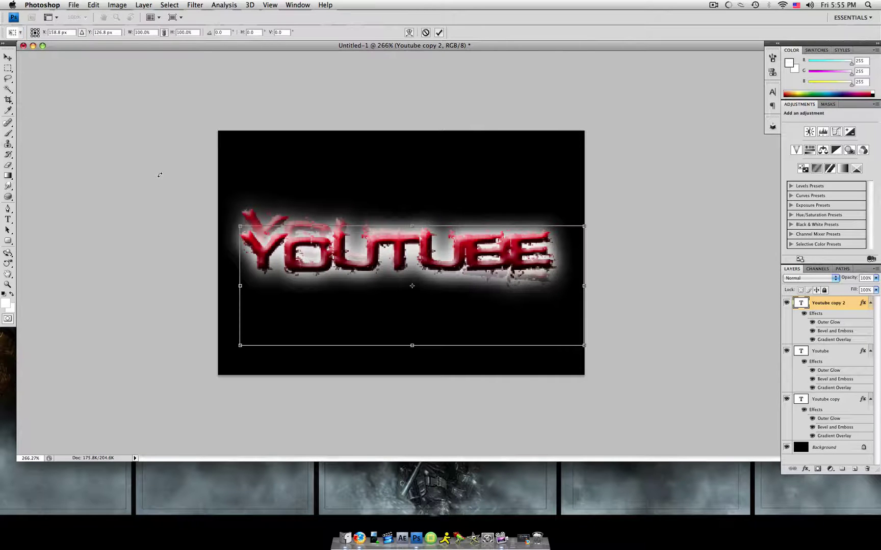
left_click_drag(237, 216, 233, 241)
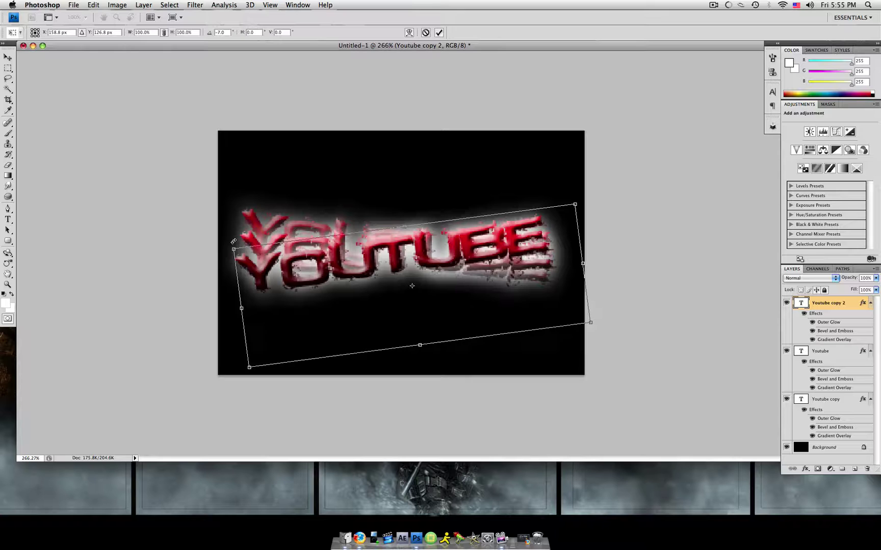
left_click_drag(298, 269, 306, 267)
key("Return")
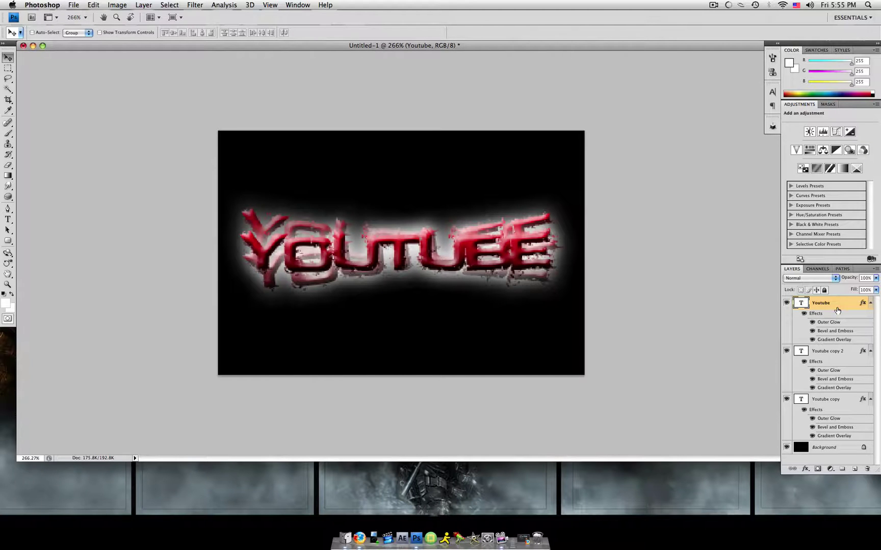
Set the Youtube copy 2 layer to 50% opacity.
left_click(841, 351)
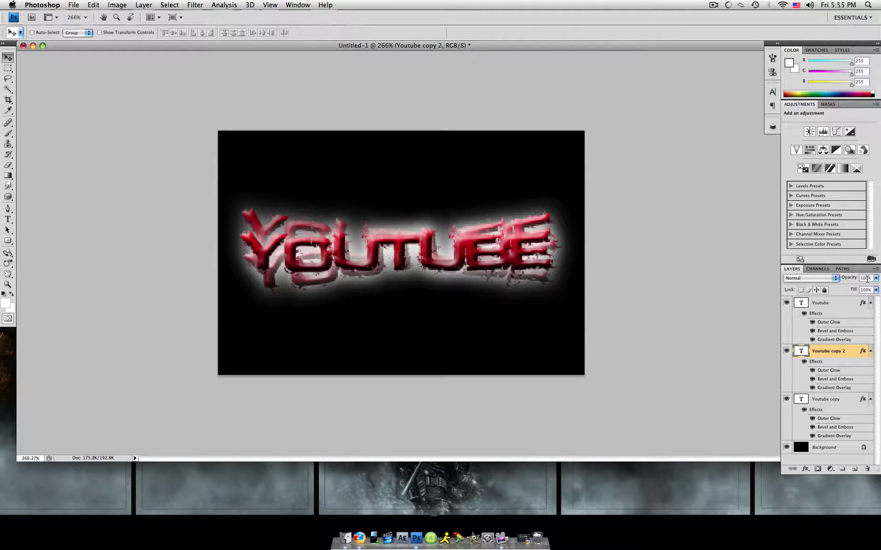
left_click(866, 278)
type("50")
key("Return")
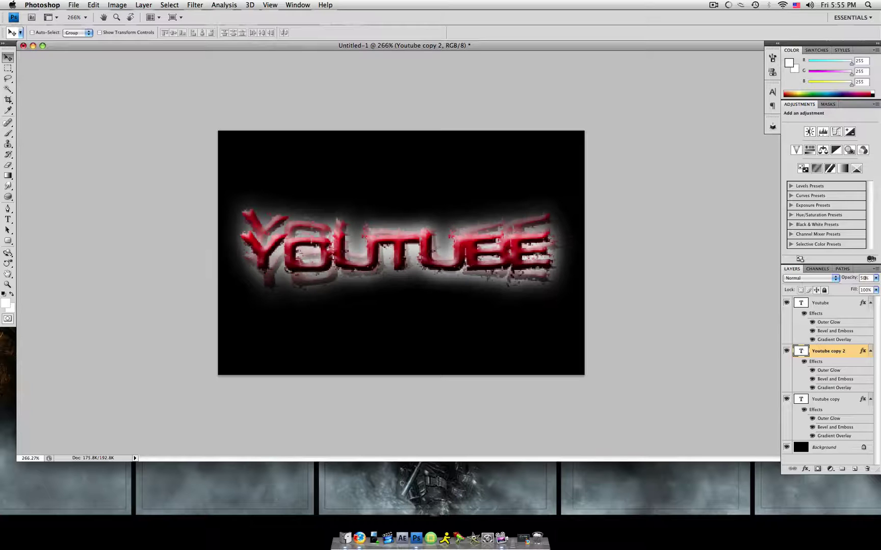
left_click(852, 463)
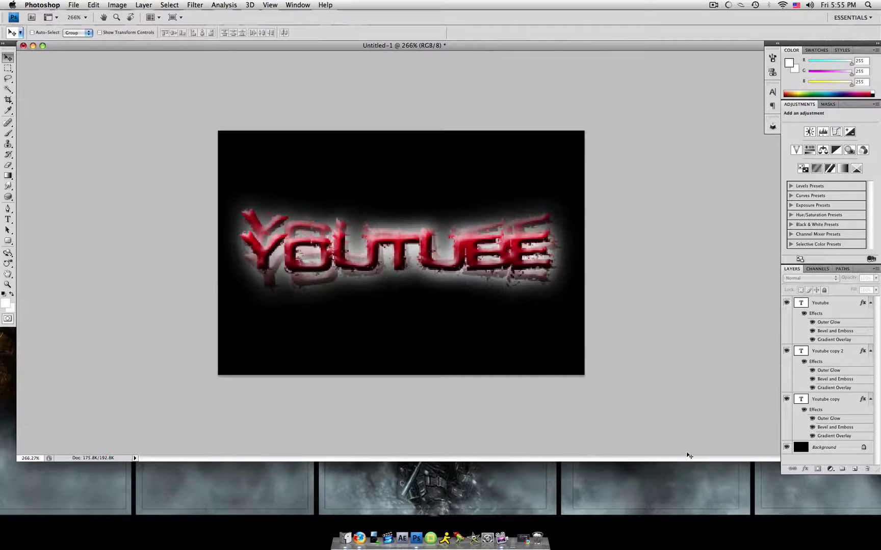
Add an empty Layer 1 and start a Pen path curving down through the Y and over the letters.
left_click(855, 469)
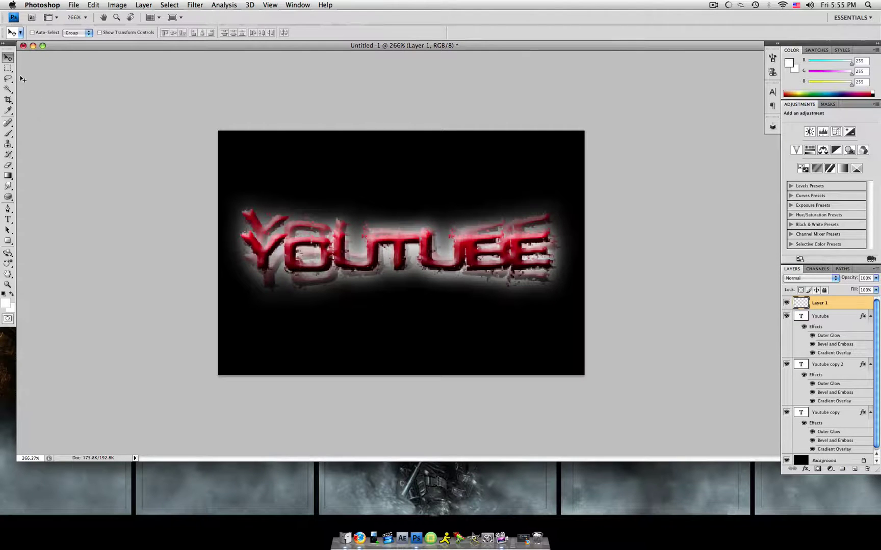
left_click(7, 209)
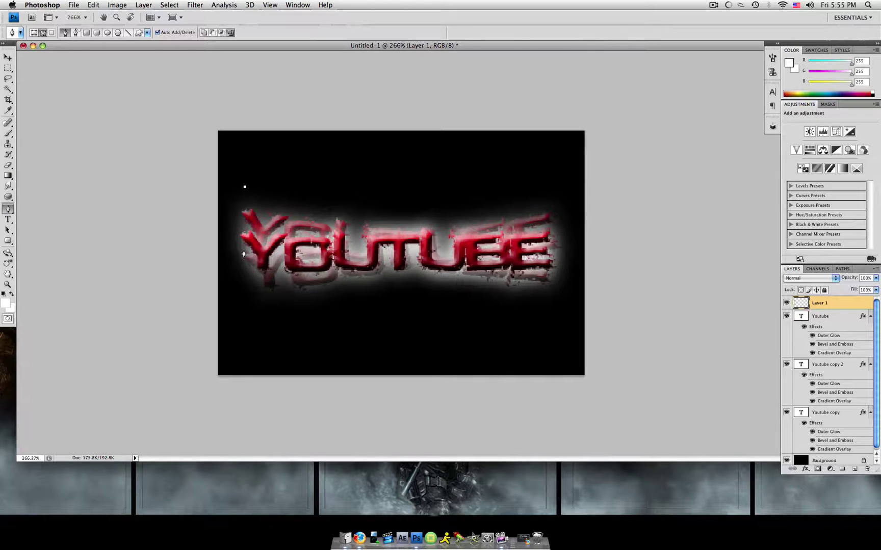
left_click_drag(254, 294, 282, 295)
left_click_drag(290, 189, 317, 193)
left_click(328, 294)
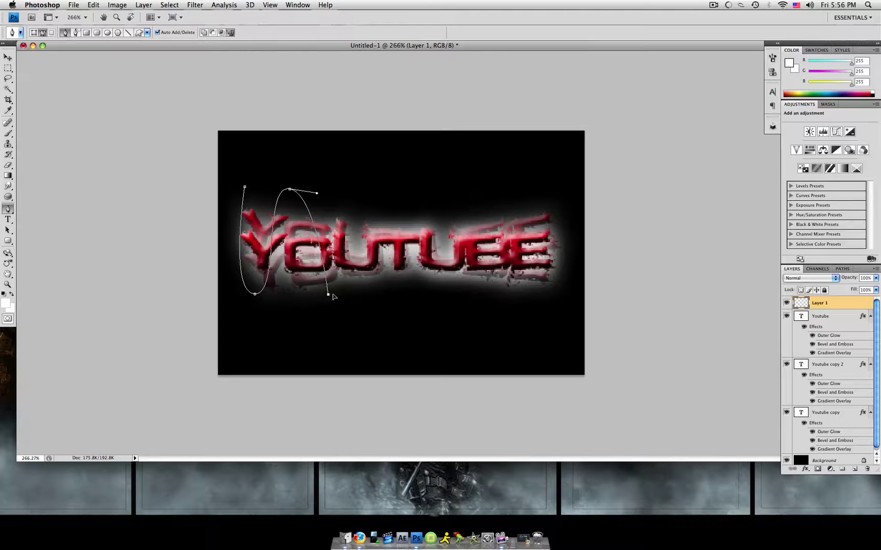
left_click_drag(332, 296, 376, 296)
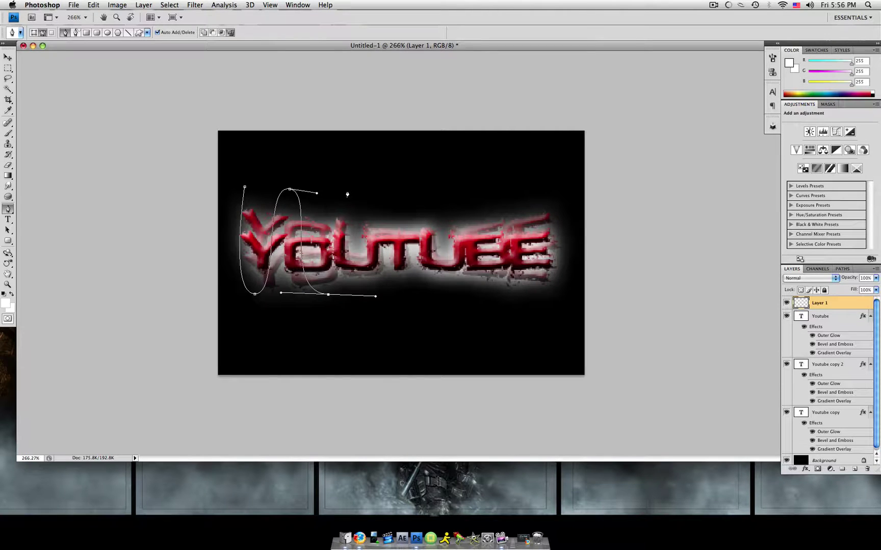
Continue the wavy path over and under the text, looping out past the top-right corner.
left_click_drag(359, 190, 426, 197)
left_click_drag(407, 294, 482, 297)
left_click_drag(455, 197, 510, 207)
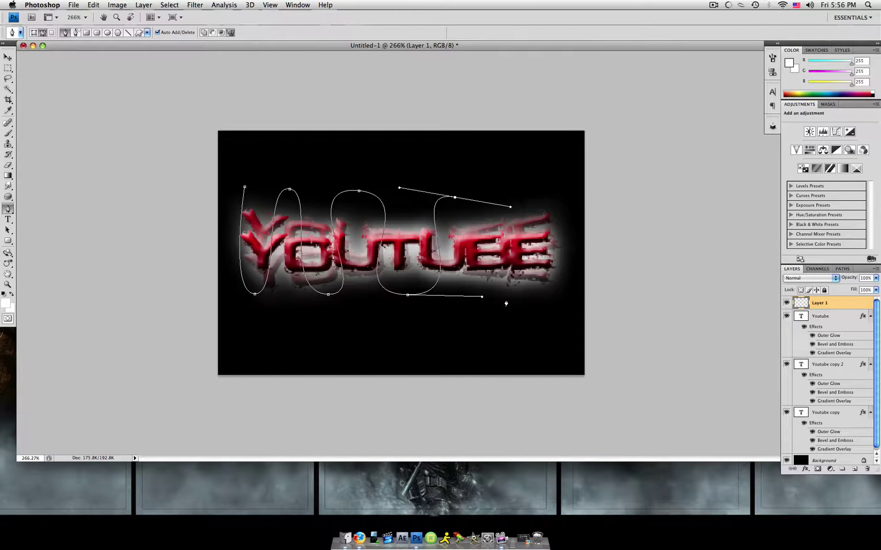
left_click_drag(507, 300, 568, 311)
left_click_drag(521, 220, 595, 205)
left_click_drag(546, 172, 620, 151)
left_click_drag(560, 143, 611, 140)
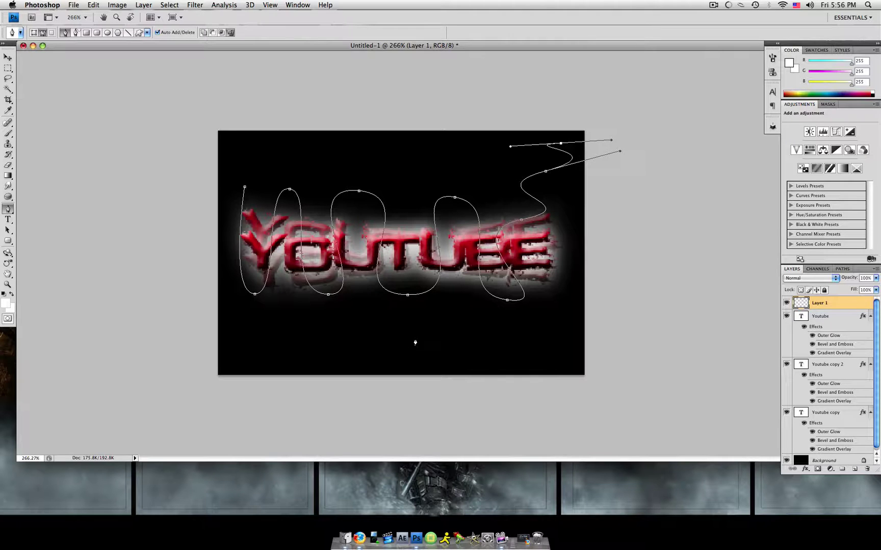
Stroke the wavy path on Layer 1 with a pressure-simulated white brush, then hide the path.
right_click(385, 327)
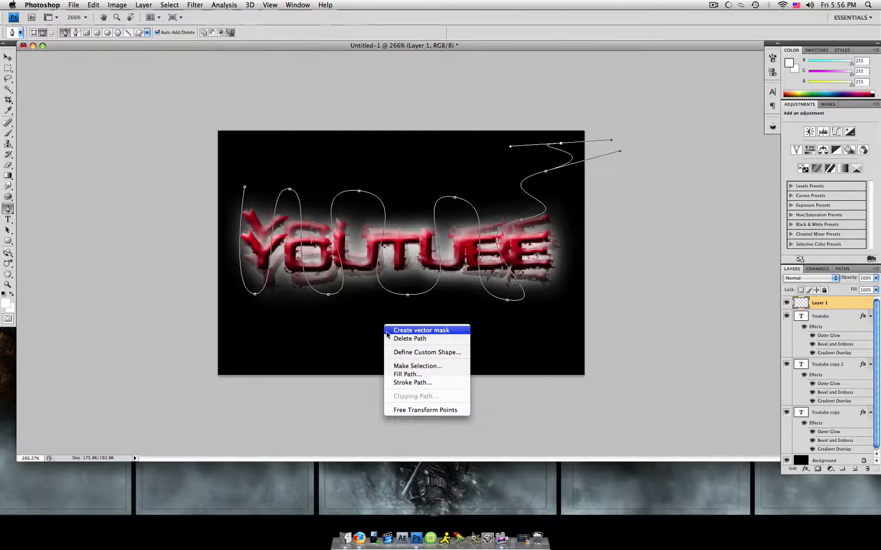
left_click(411, 382)
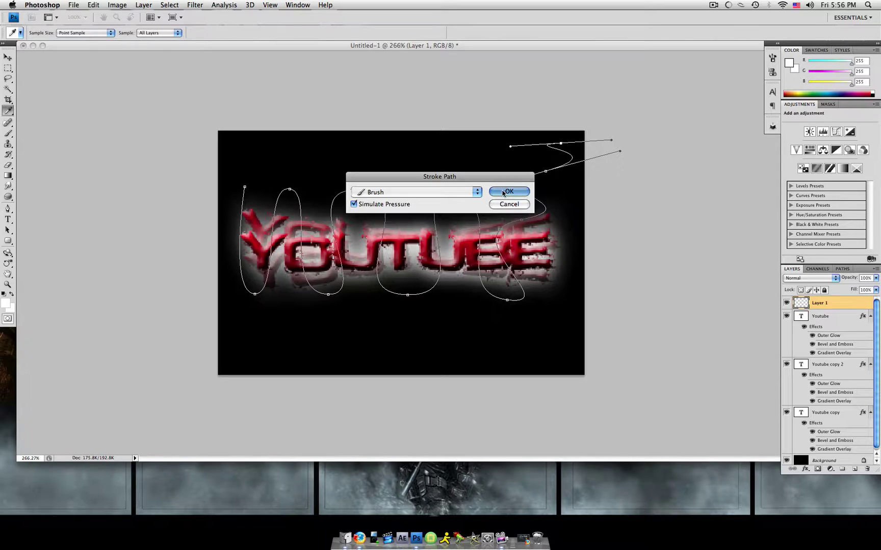
left_click(502, 192)
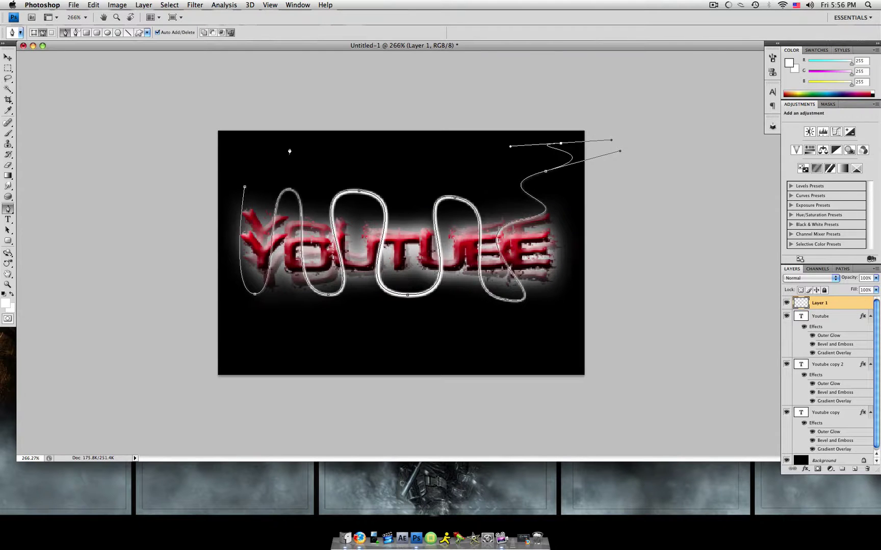
key("Return")
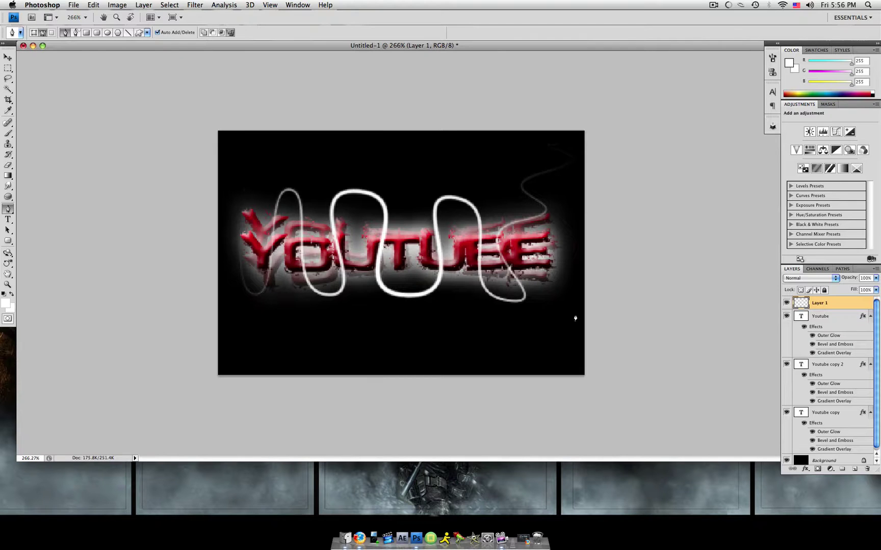
Move Layer 1 below the Youtube layer and give it a red (ff0000) Outer Glow.
left_click_drag(848, 306, 848, 353)
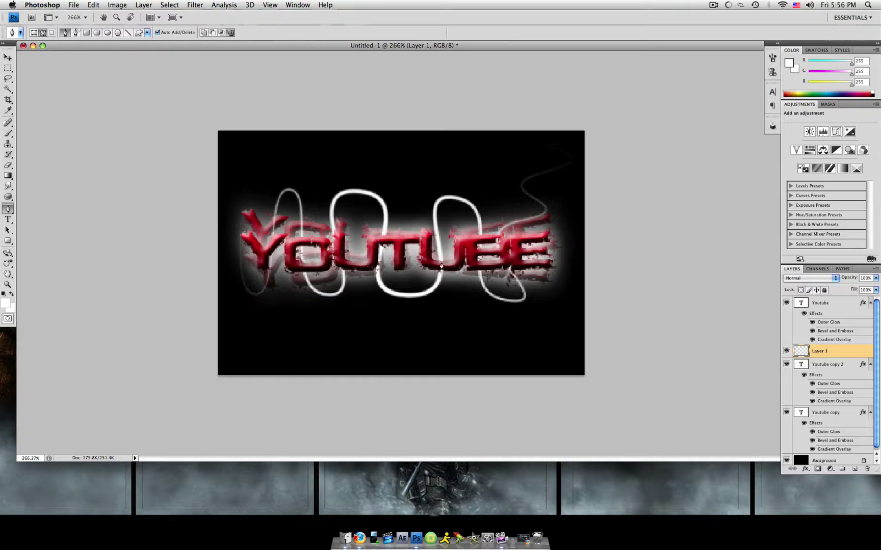
double_click(841, 352)
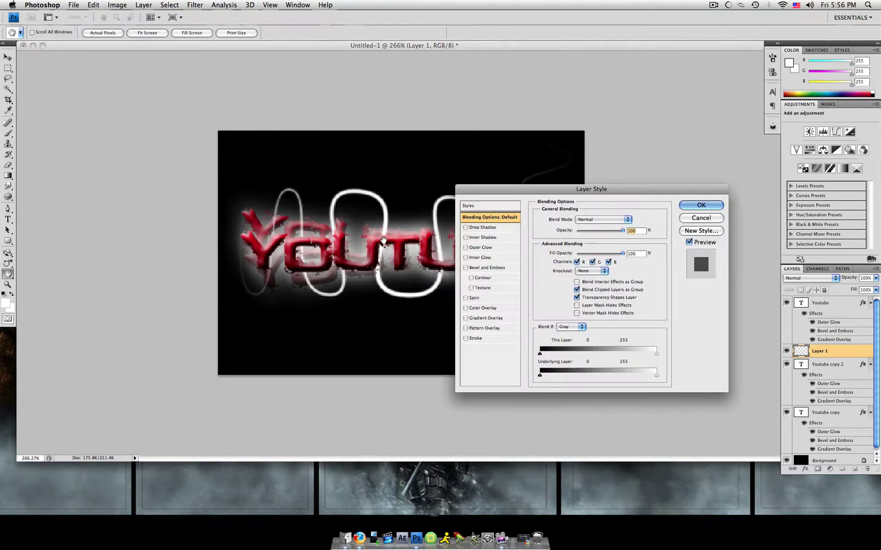
left_click(481, 248)
left_click(557, 251)
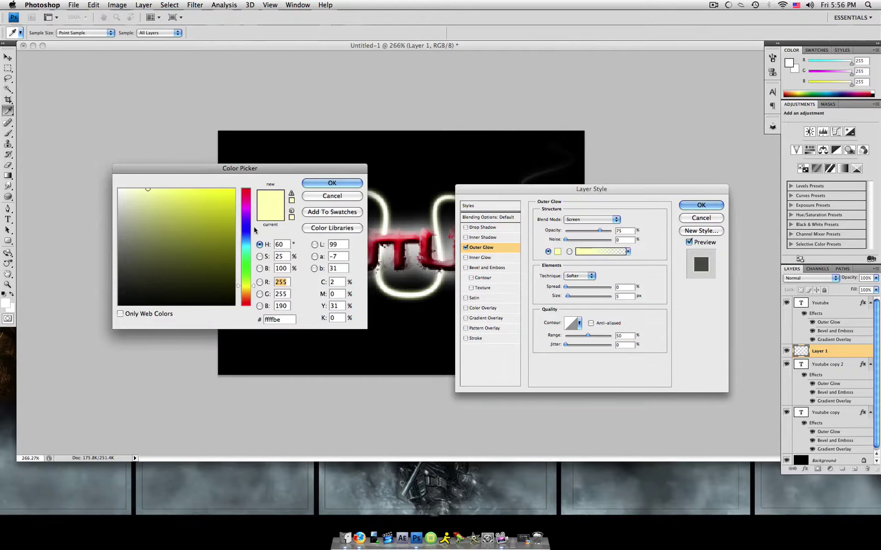
mouse_move(246, 230)
left_mouse_down()
mouse_move(246, 189)
mouse_move(238, 188)
left_mouse_up()
left_click(230, 219)
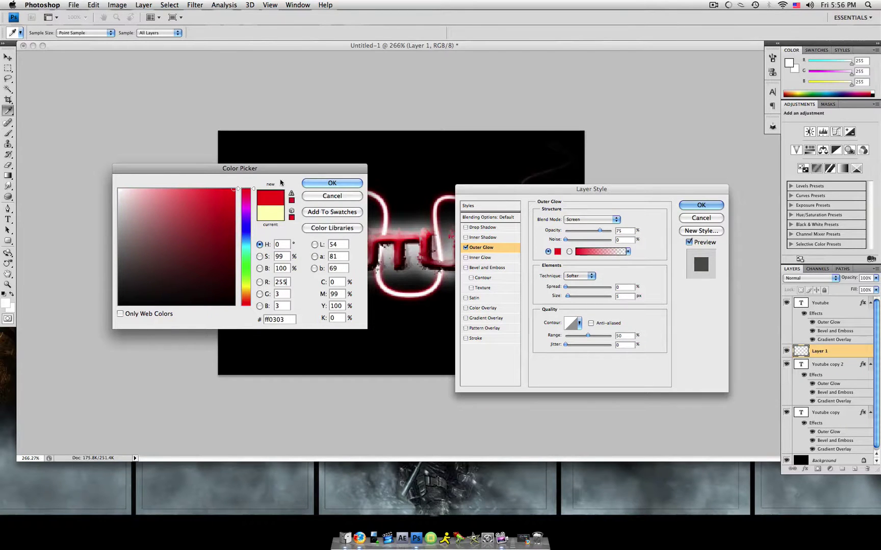
left_click(355, 183)
left_click(701, 205)
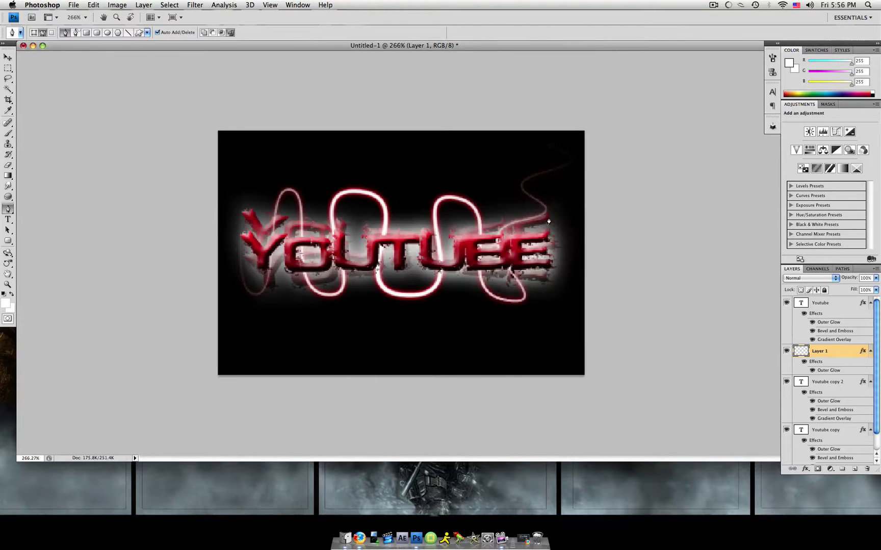
Zoom out from 266% to 131% to view the whole glowing design.
key("super+minus")
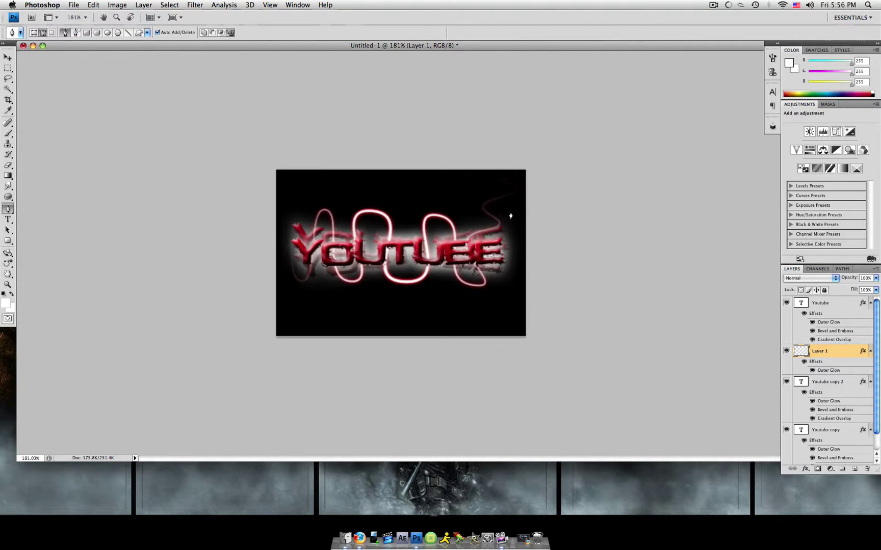
key("super+minus")
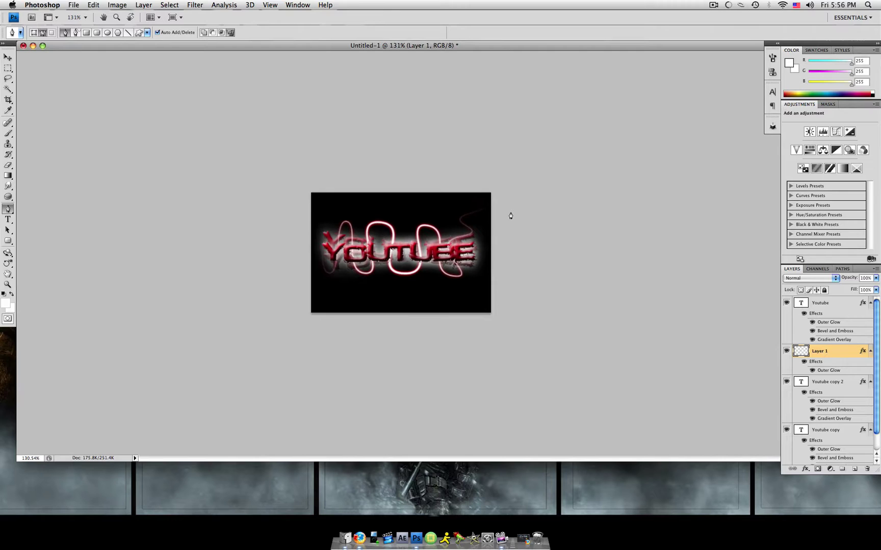